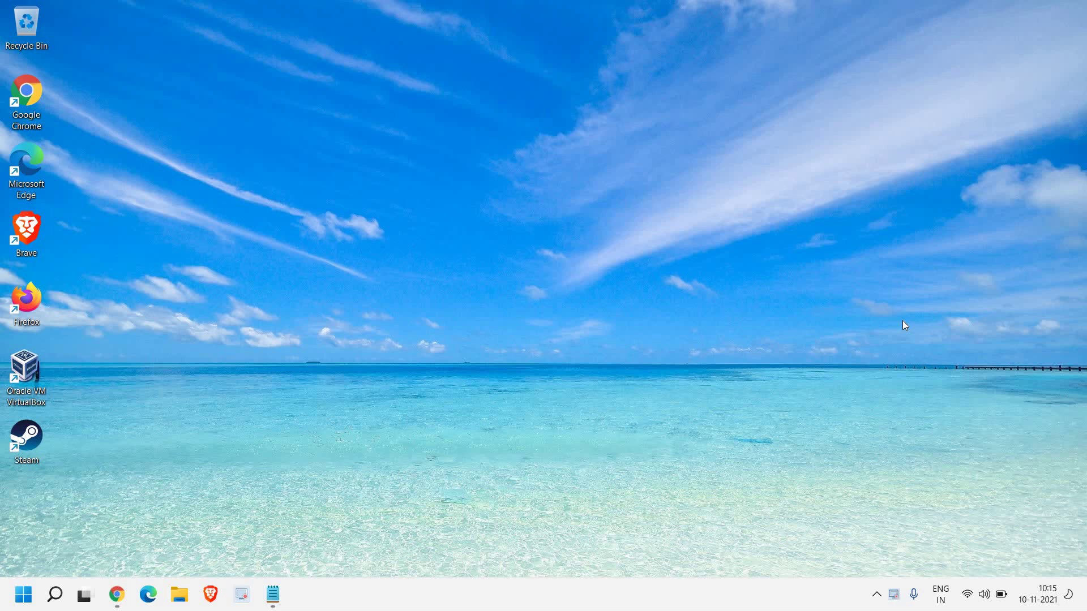
Review which apps start at sign-in under Settings > Apps > Startup
right_click(27, 596)
click(53, 447)
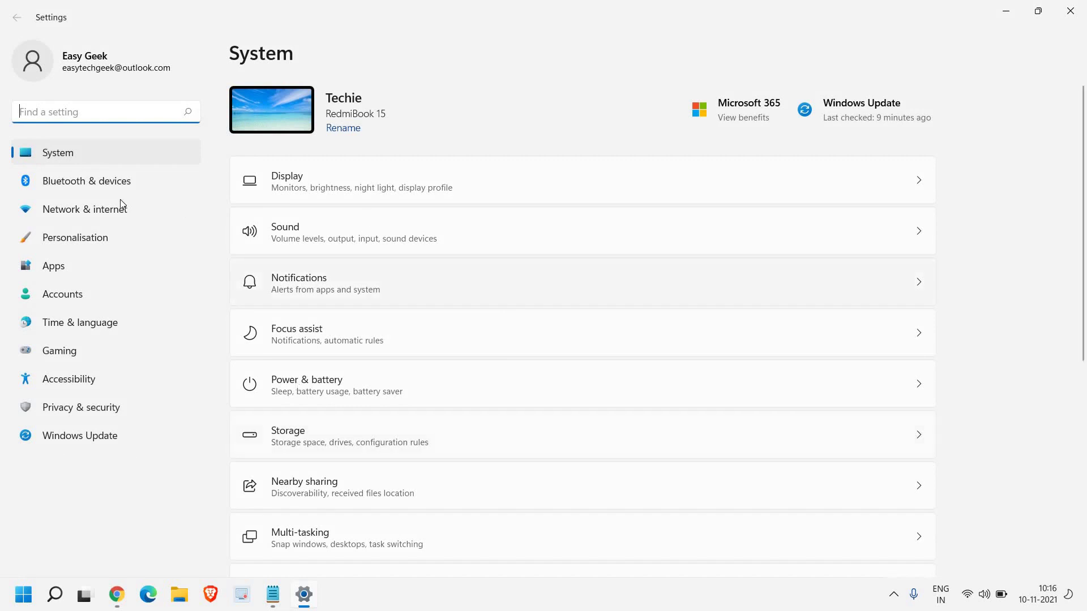
click(52, 271)
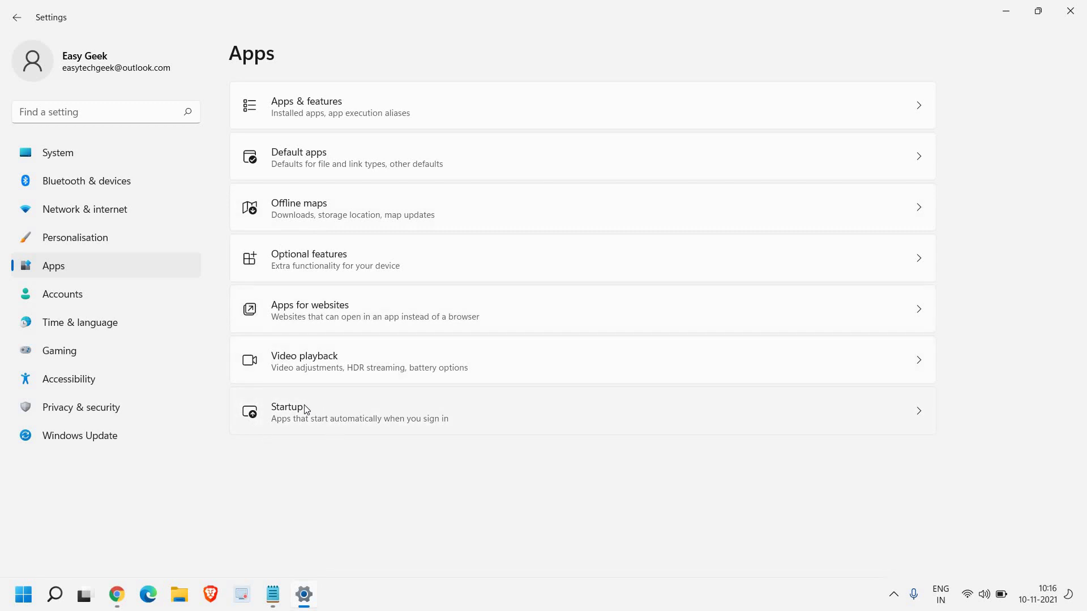
click(312, 422)
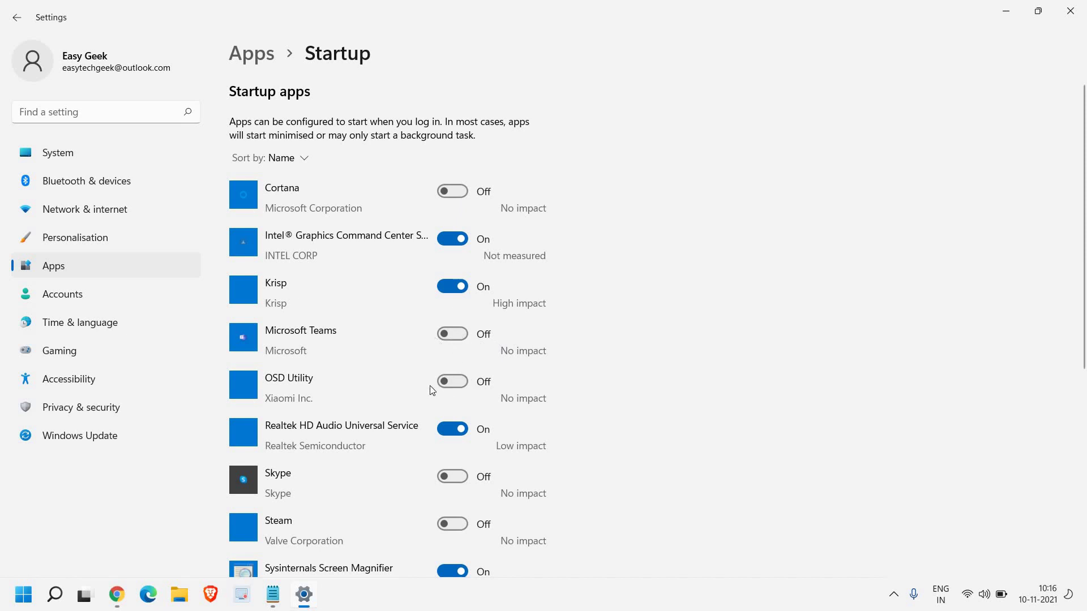
scroll(416, 385, down, 4)
scroll(346, 406, down, 2)
scroll(346, 406, up, 6)
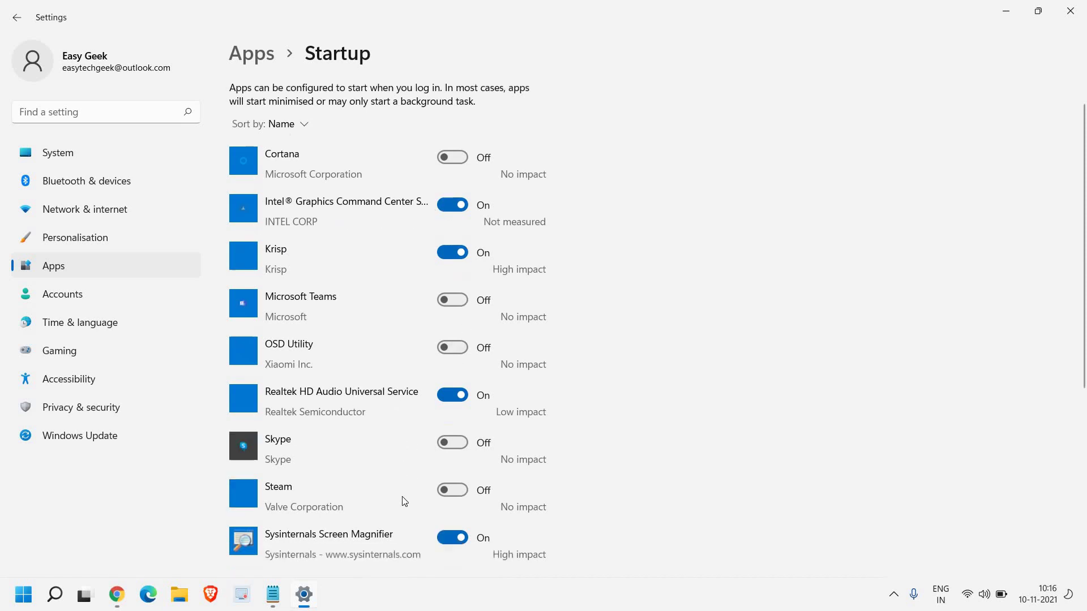
scroll(402, 497, down, 4)
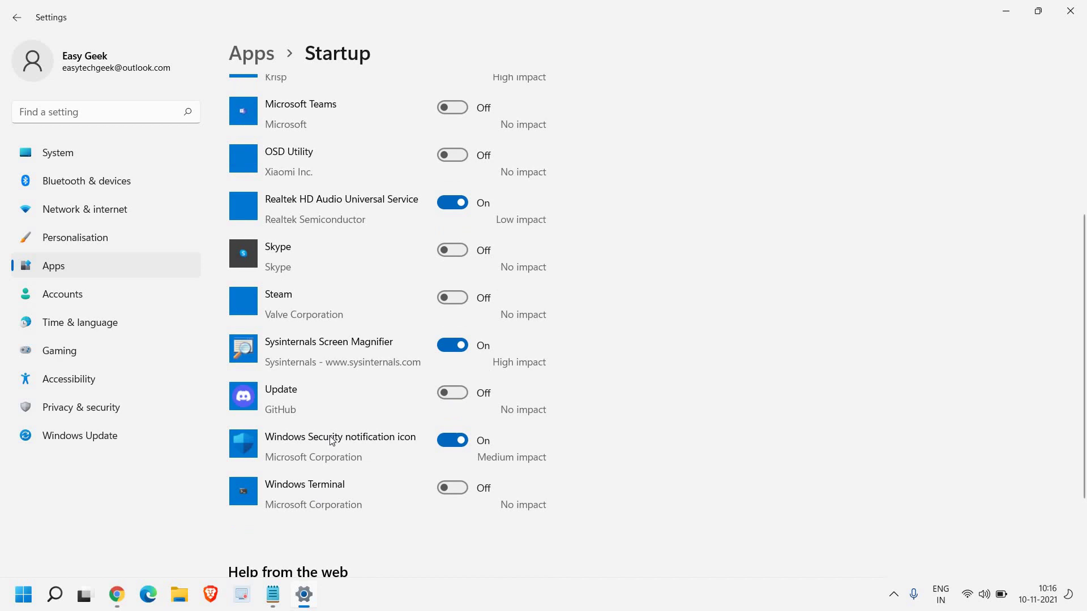
scroll(388, 469, up, 4)
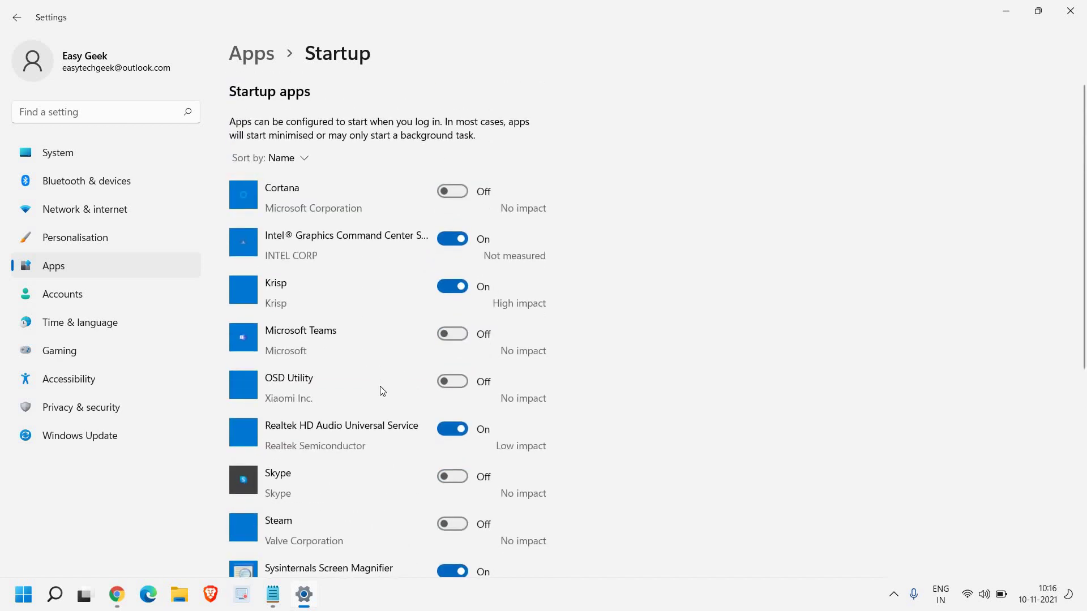
scroll(379, 386, down, 5)
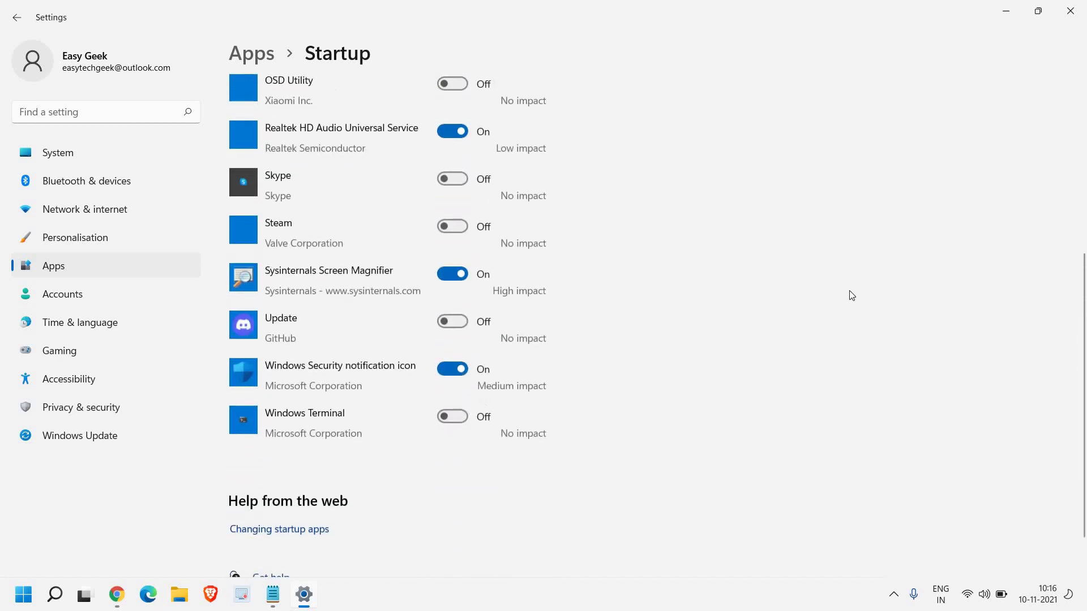
Close Settings and open Control Panel's All Control Panel Items in Small icons view
click(1069, 19)
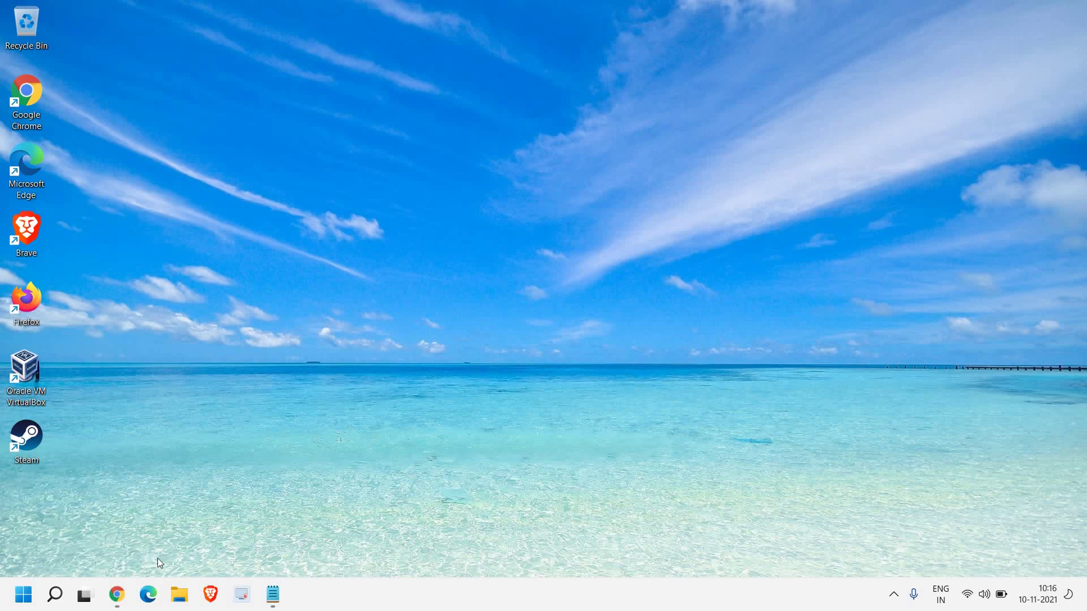
click(54, 594)
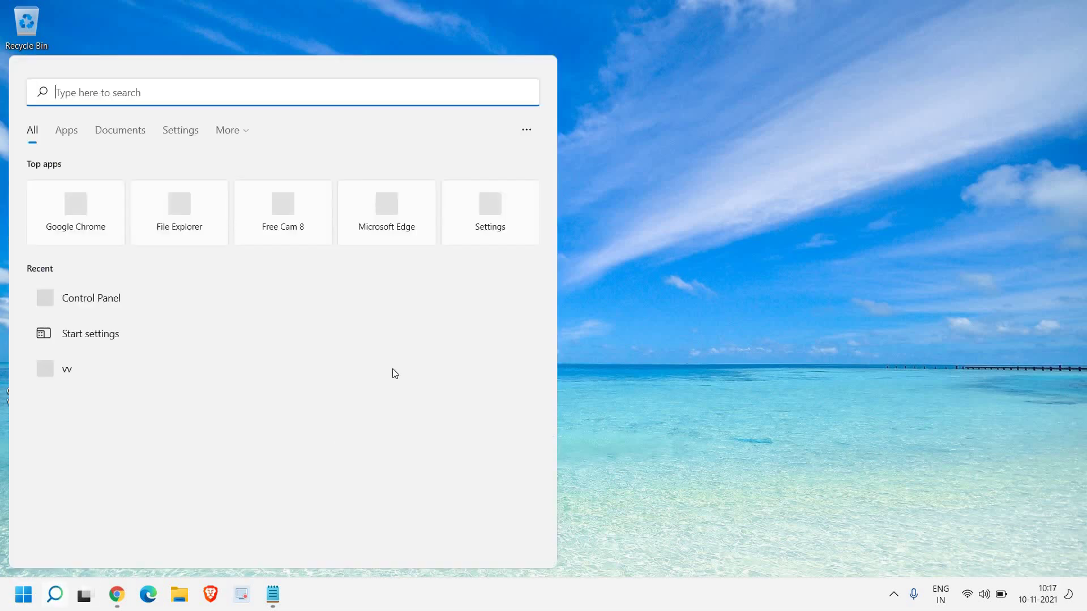
text(contr)
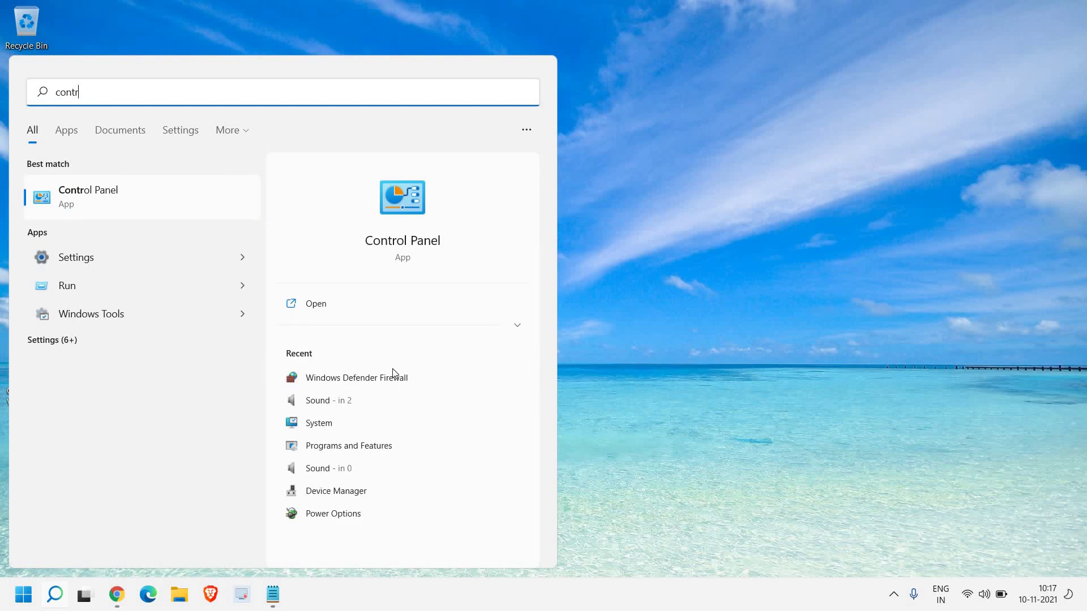
click(126, 198)
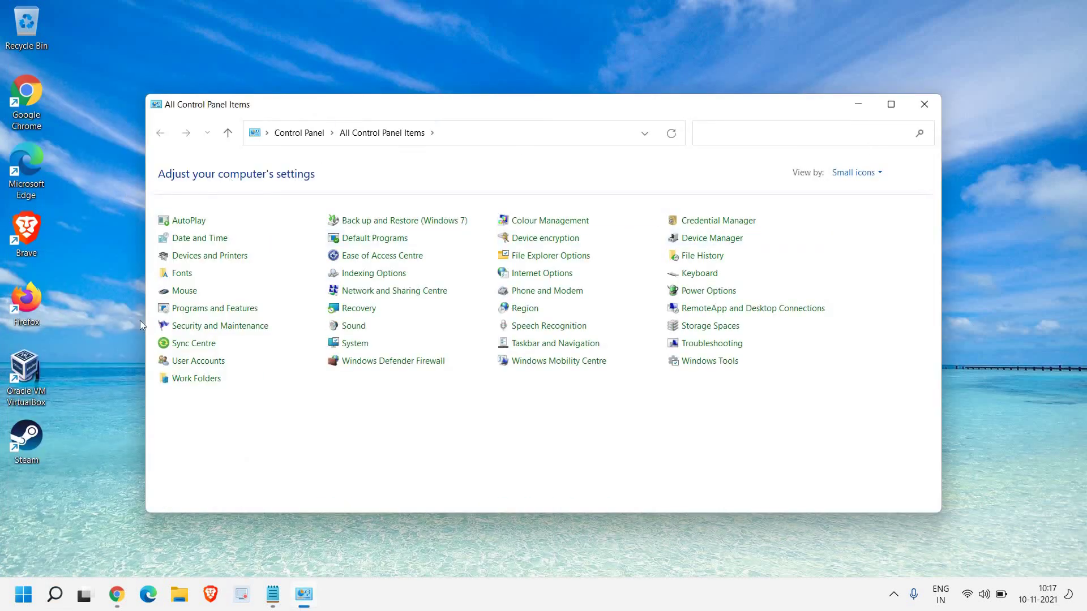
click(757, 243)
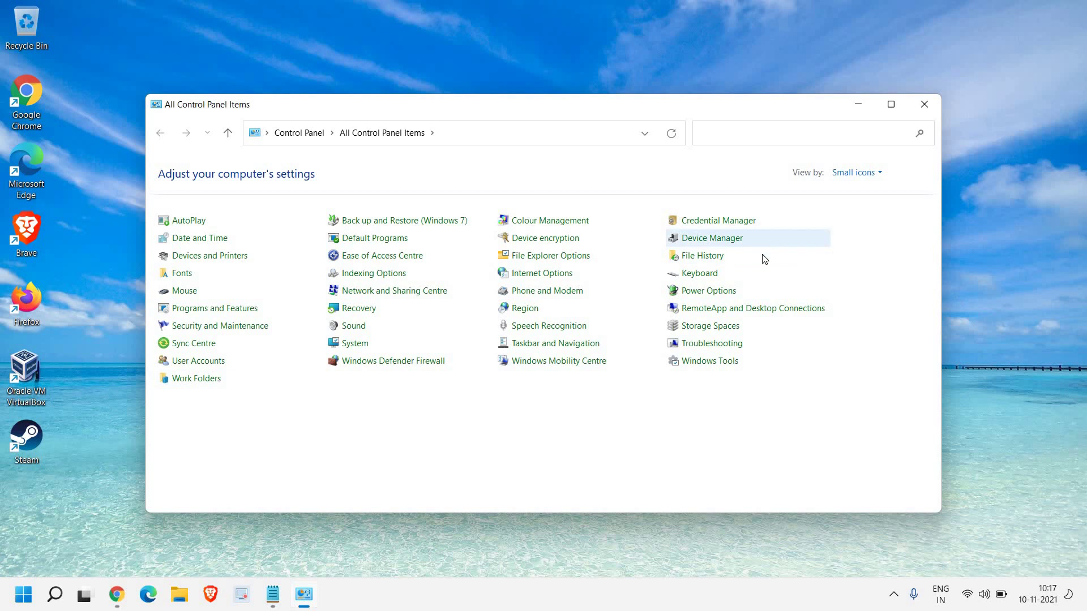
click(863, 177)
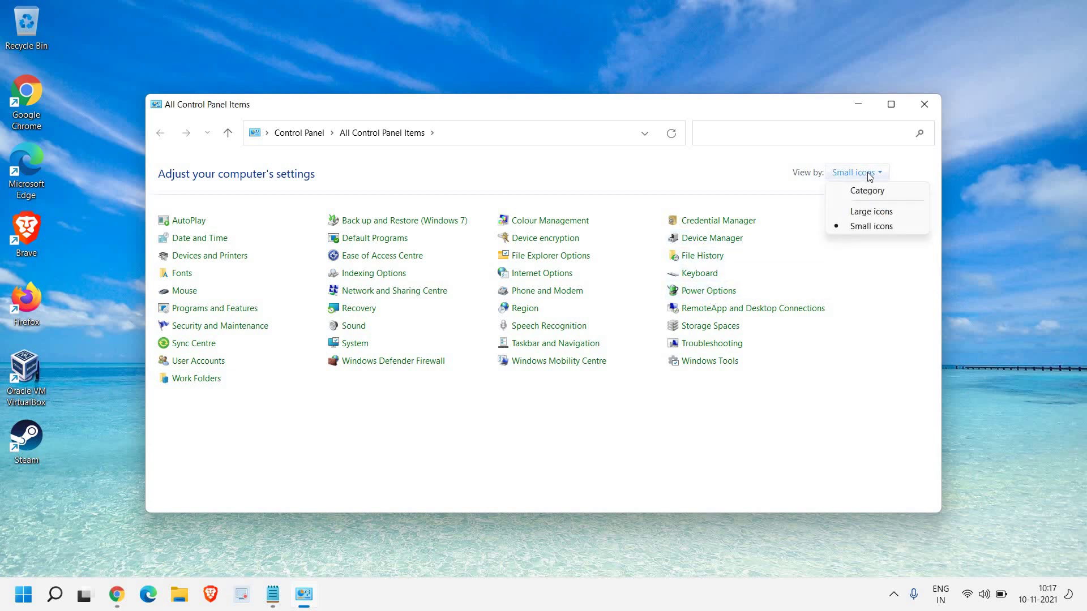
click(881, 265)
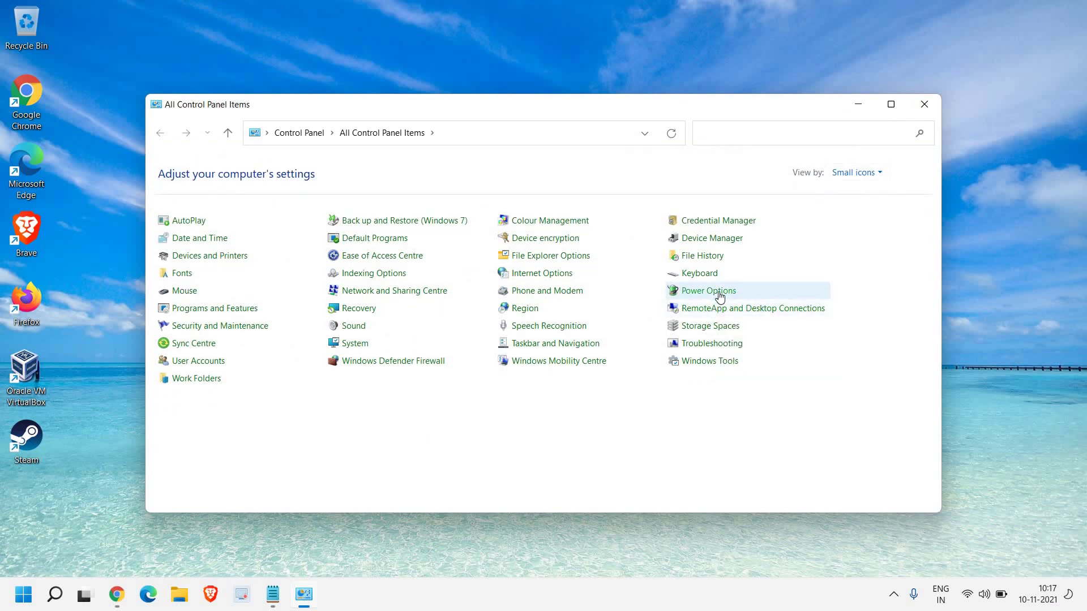
Review the Techy plan's sleep settings and the power button options (all Sleep), then close Control Panel
click(719, 294)
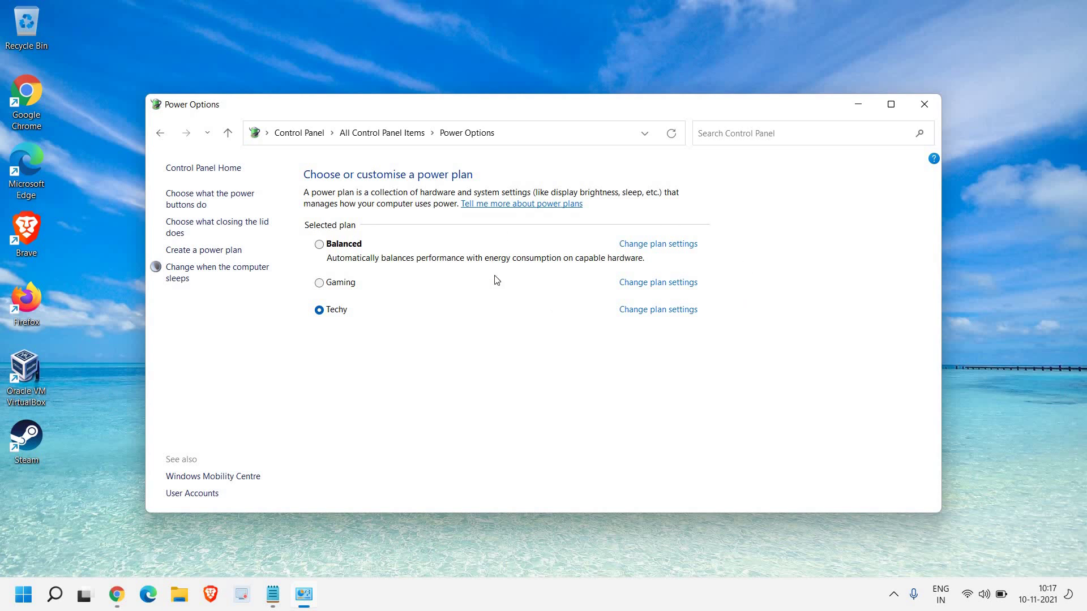
click(649, 315)
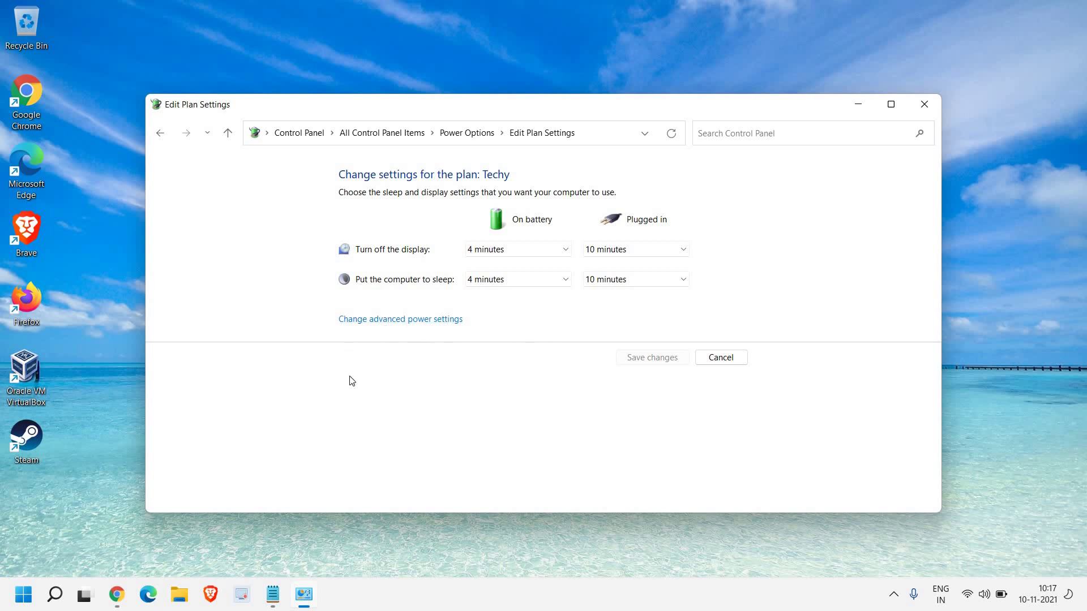
key(alt+Left)
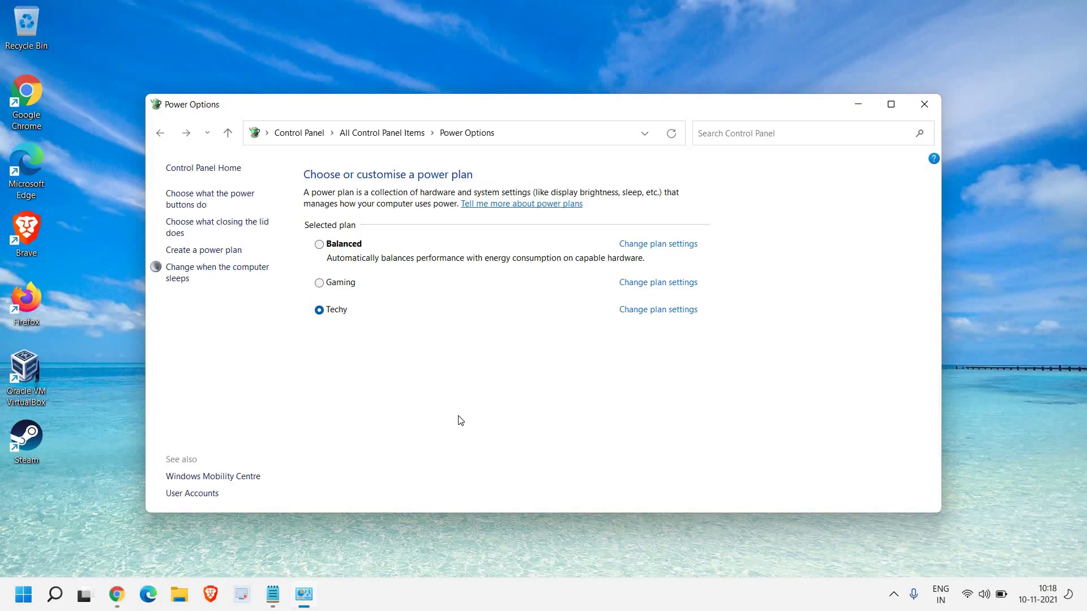
key(alt)
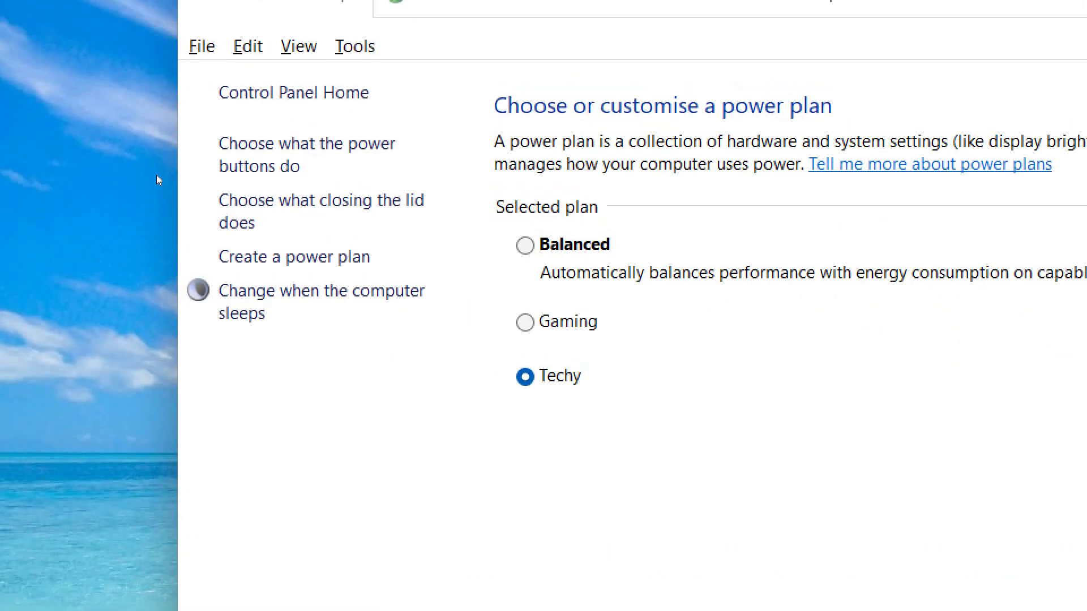
key(alt)
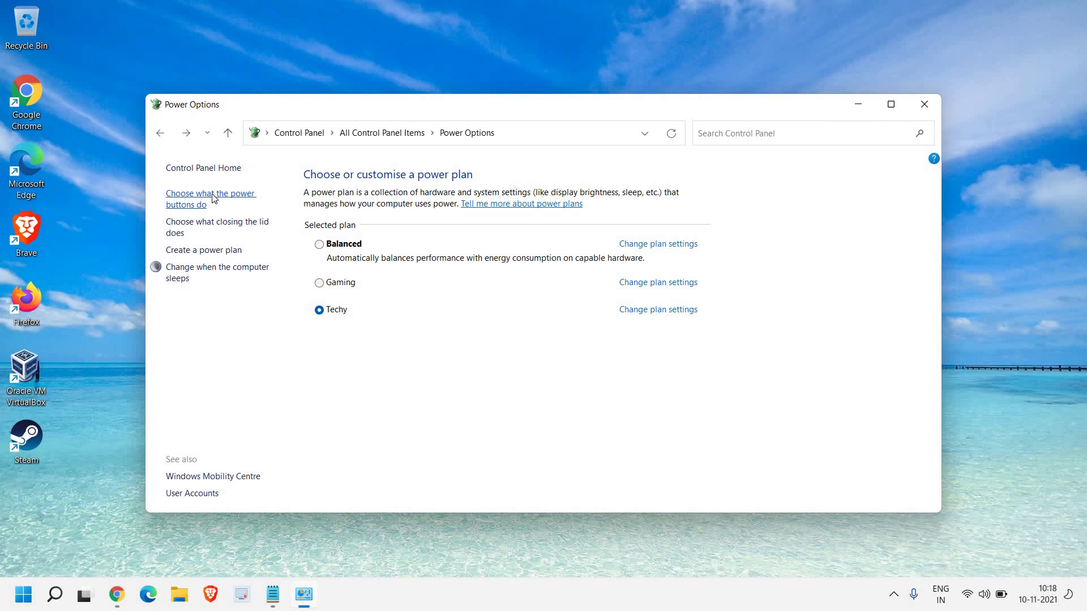
click(213, 199)
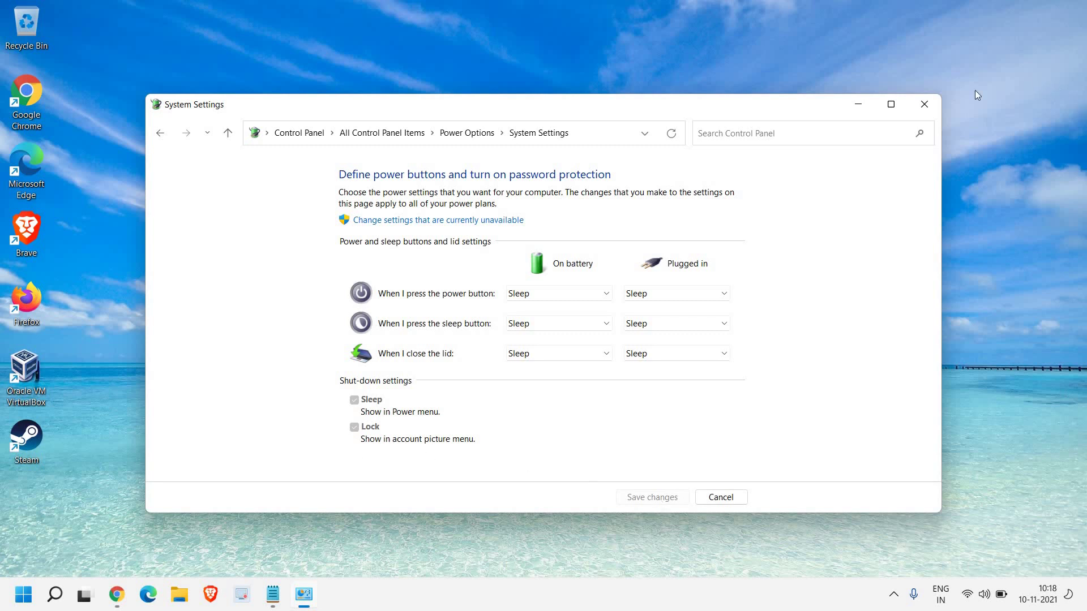
click(922, 107)
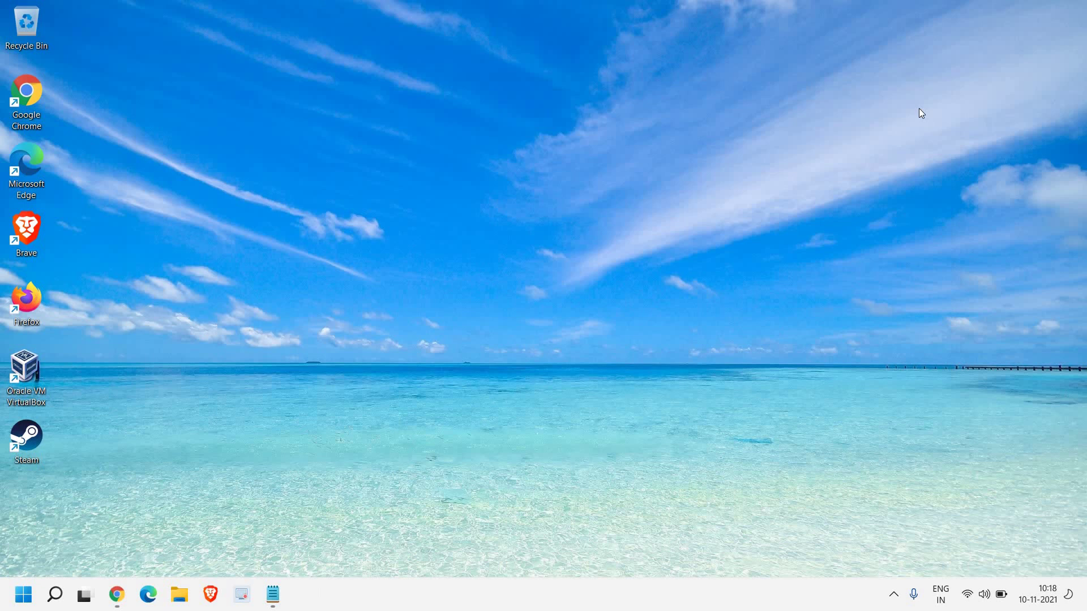
Inspect startup entries and their impact in Task Manager's Startup tab, including Cortana and Steam
right_click(22, 598)
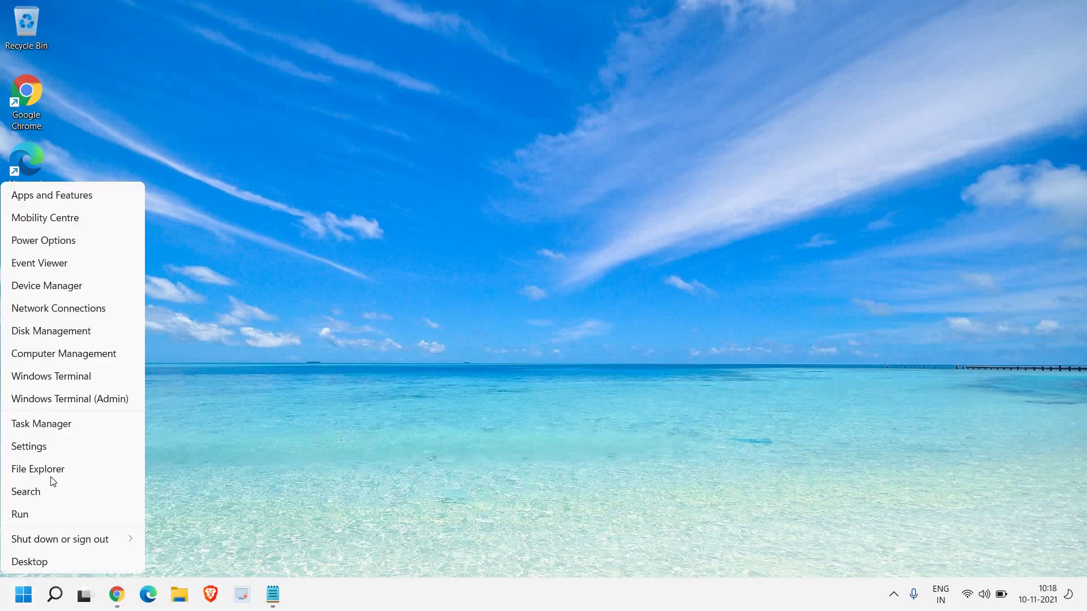
click(27, 426)
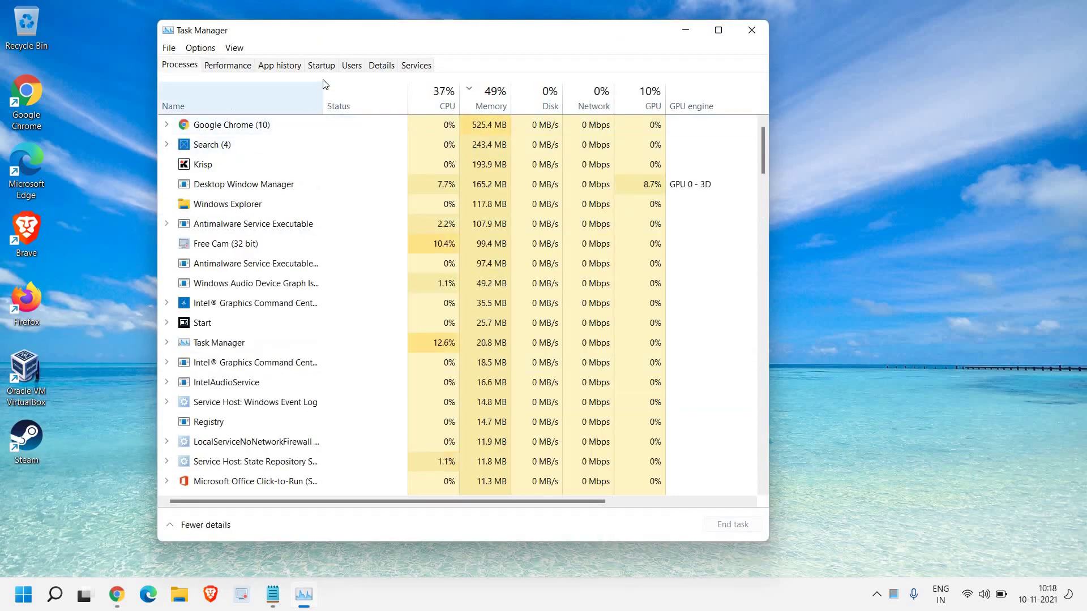
click(322, 66)
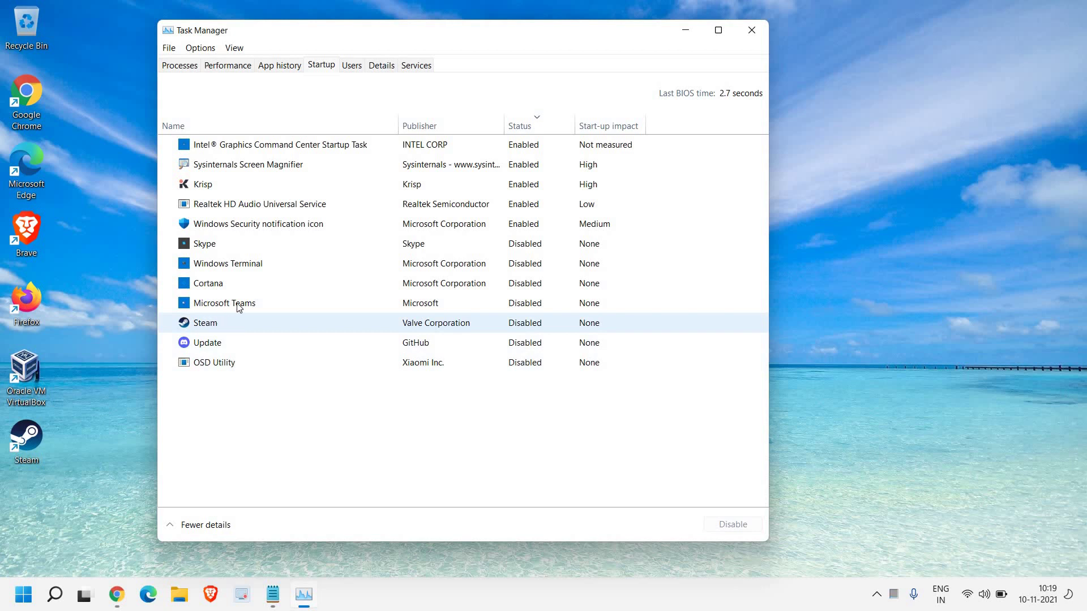
right_click(224, 286)
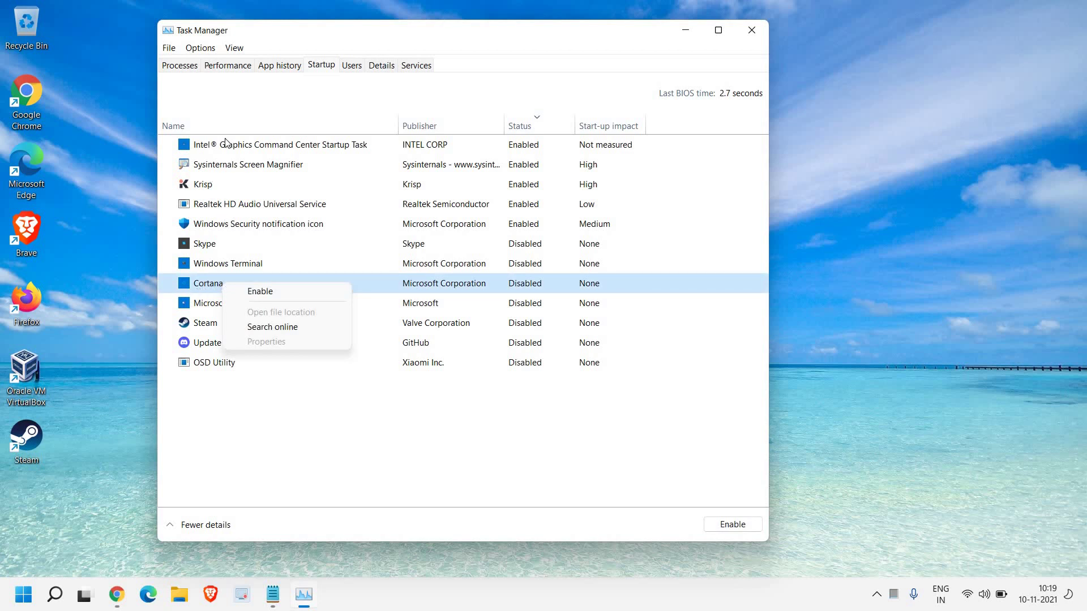
key(Escape)
key(Down)
key(Down)
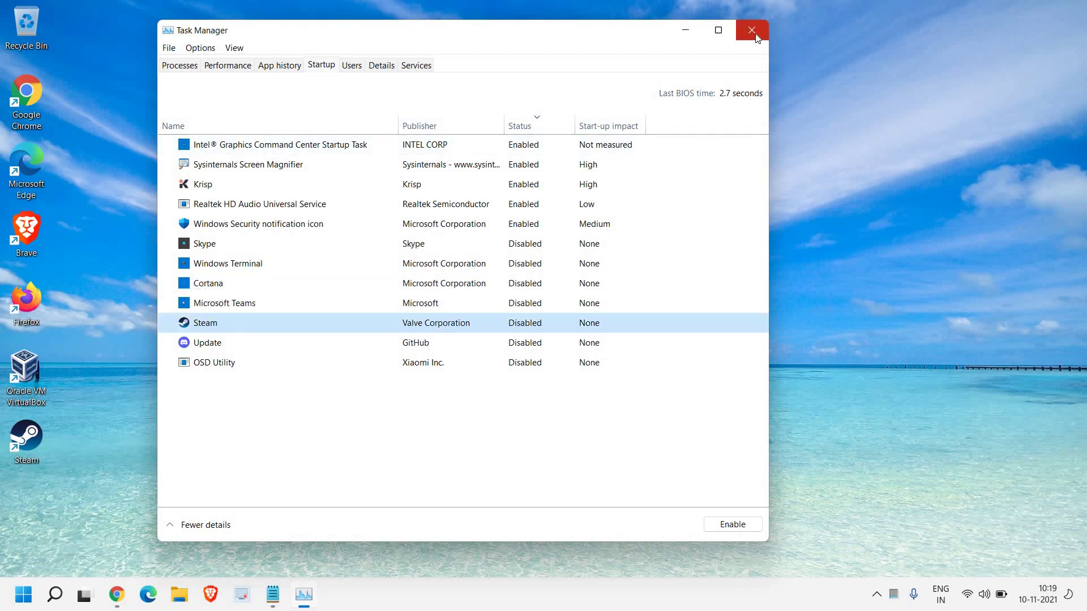
Close Task Manager and run cleanmgr from the Run box to open Disk Clean-up for C:
click(752, 31)
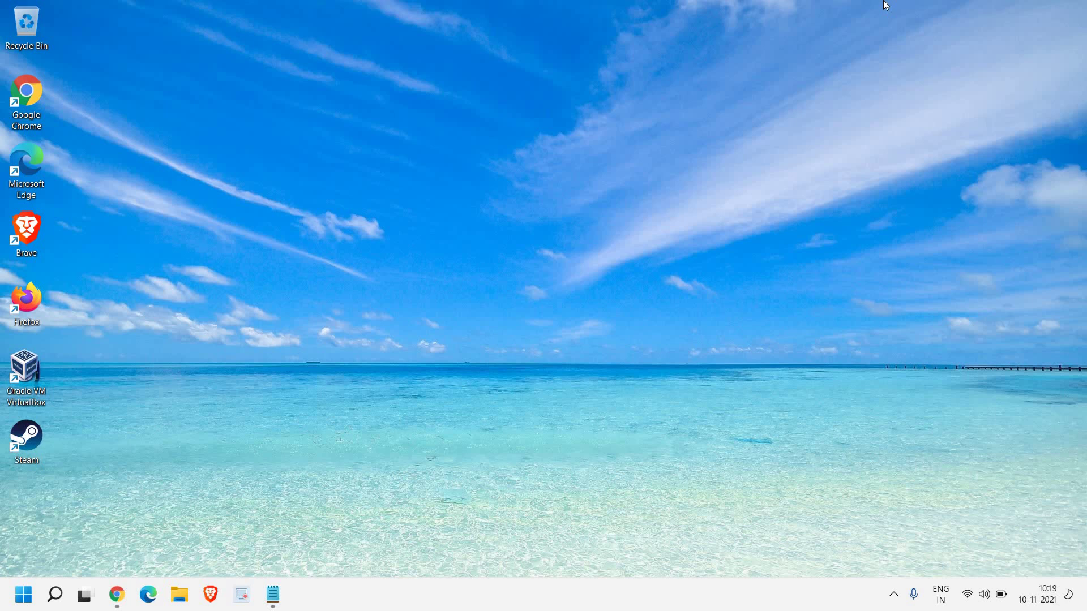
key(super+r)
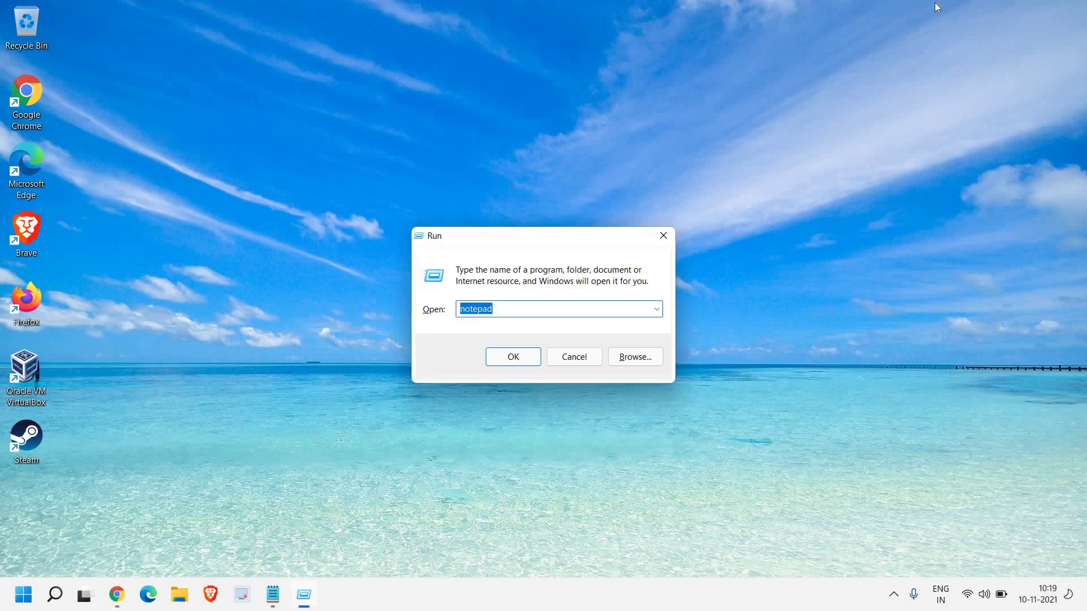
text(cle)
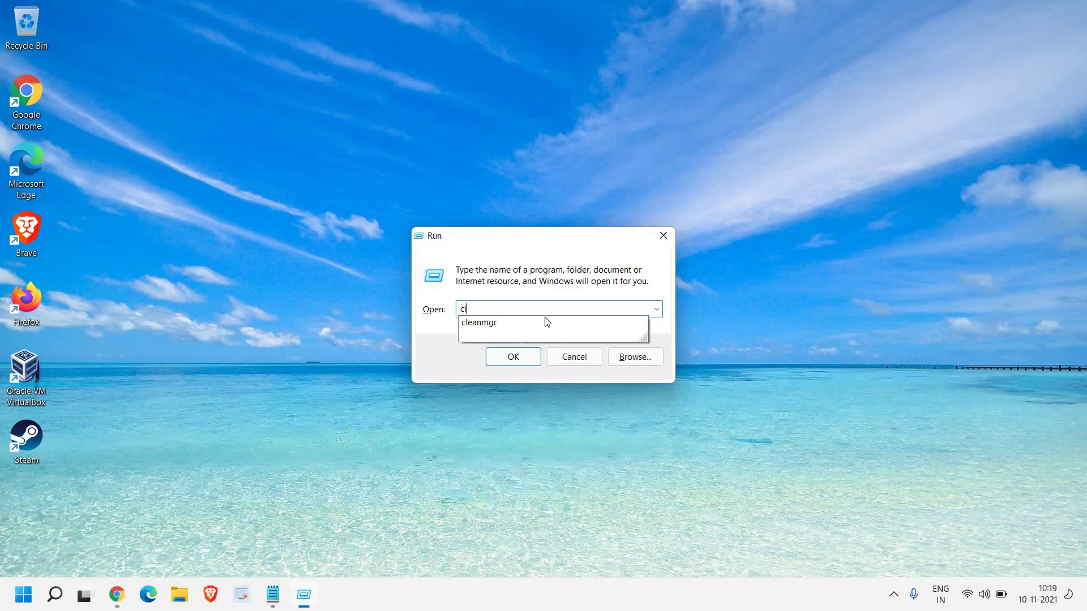
text(a)
key(Down)
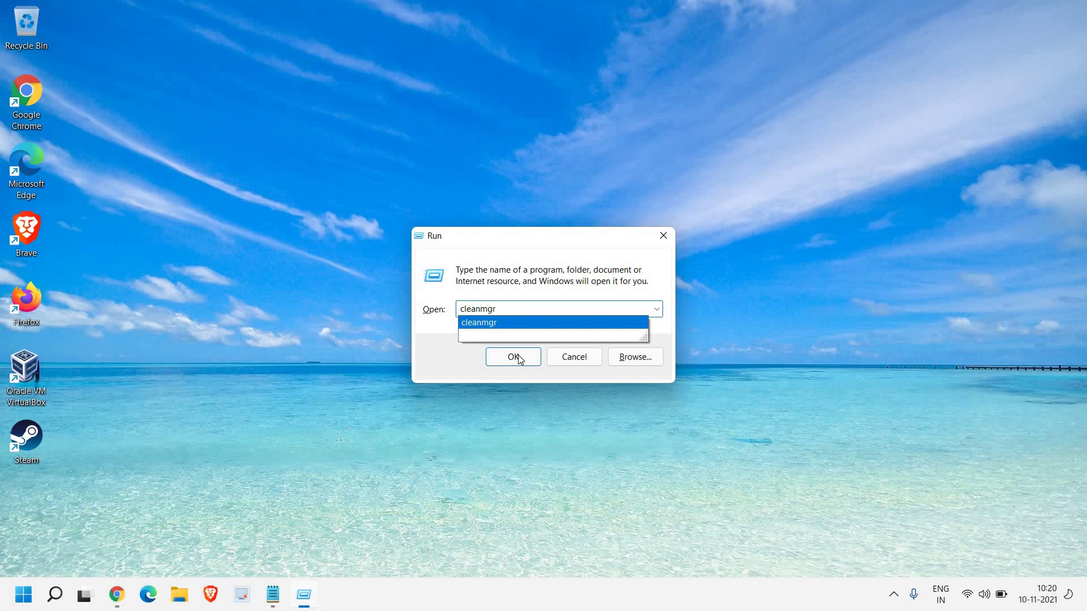
click(492, 402)
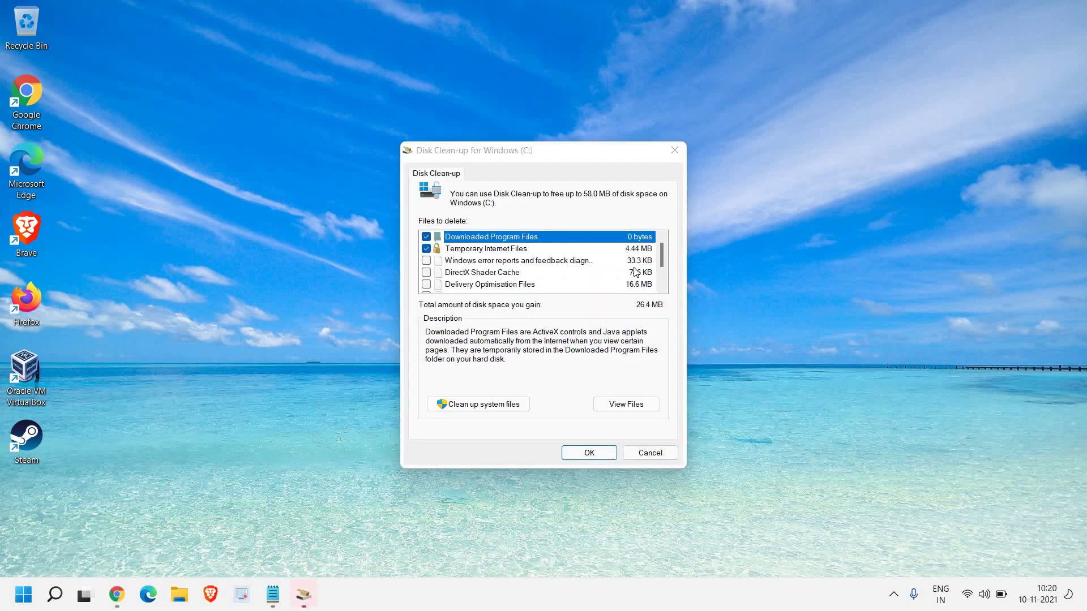
Tick error reports, shader cache, delivery optimisation, Recycle Bin and temporary files, then delete them
click(426, 260)
click(426, 273)
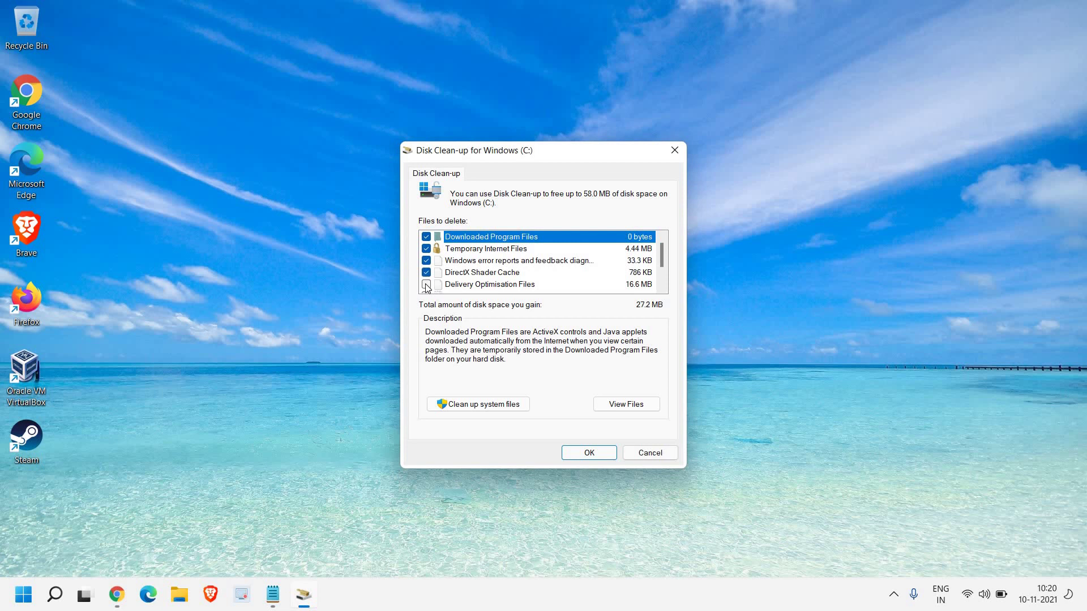
click(426, 284)
scroll(426, 283, down, 1)
click(426, 260)
click(426, 273)
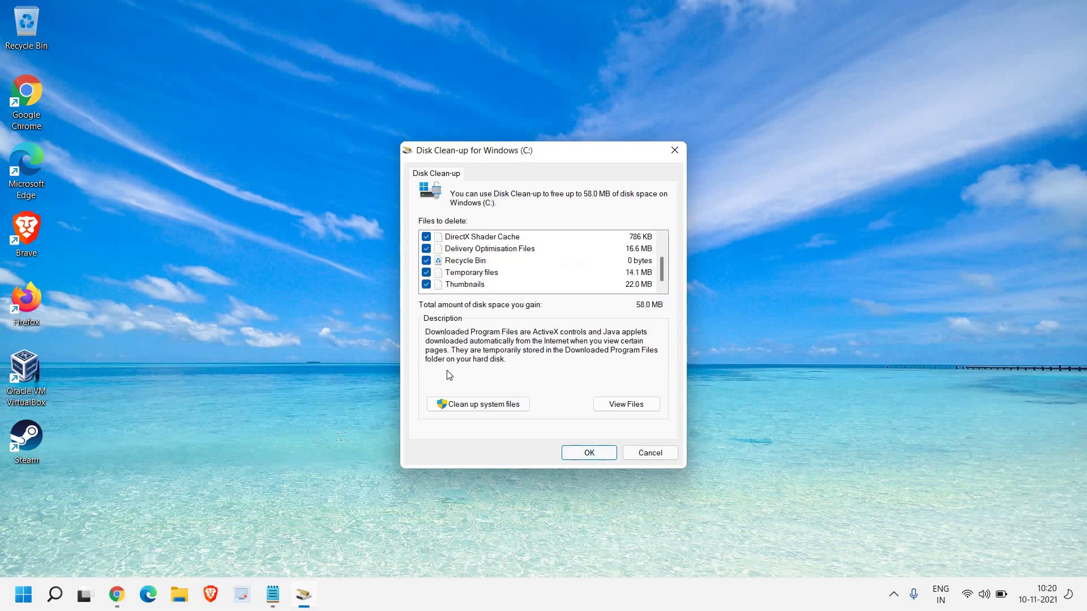
scroll(517, 265, up, 1)
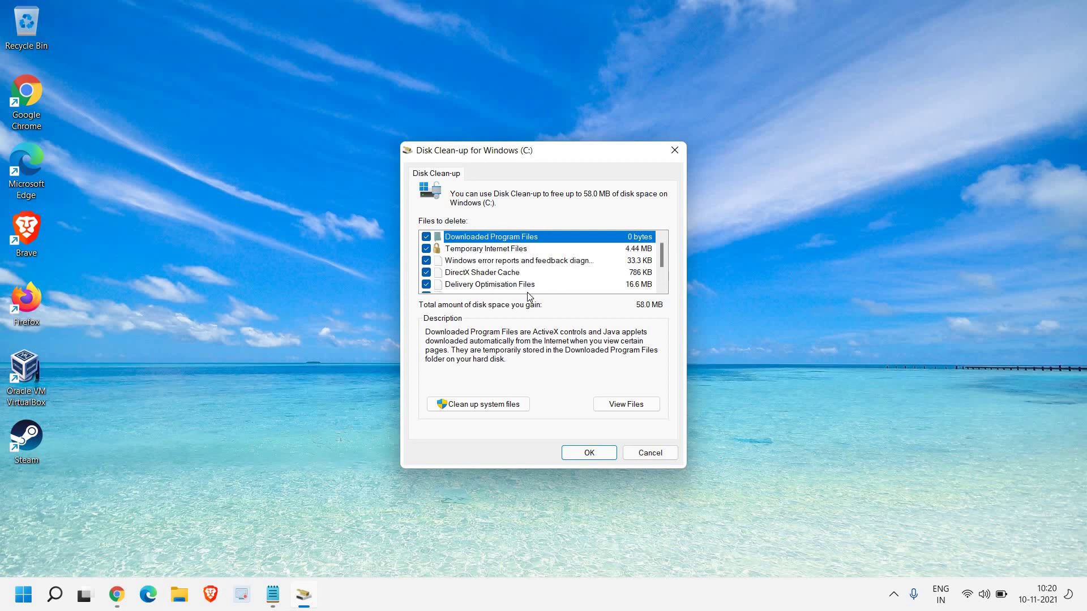
scroll(612, 286, down, 1)
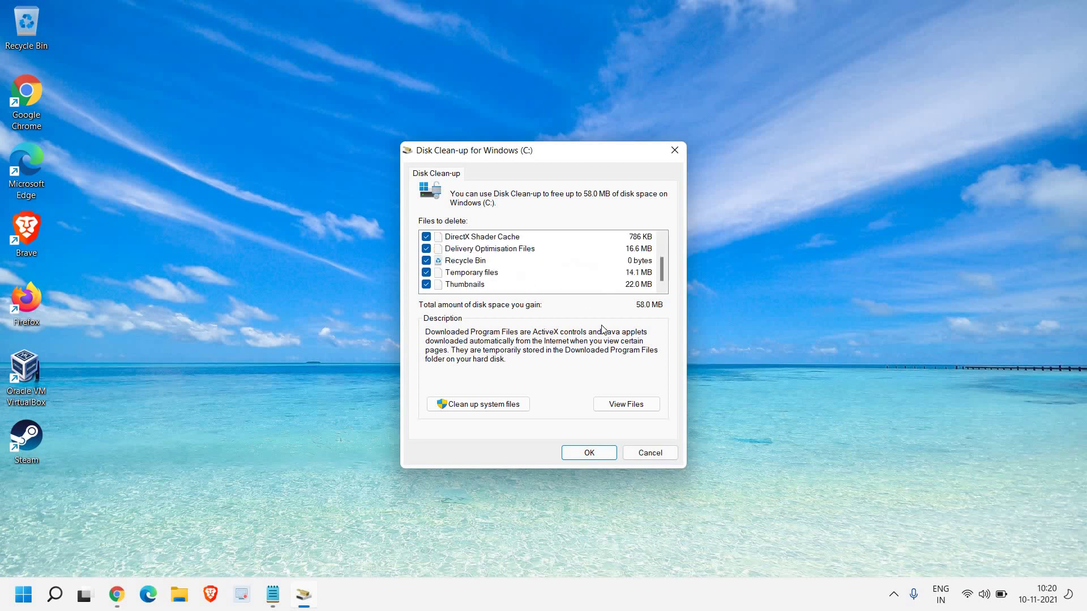
click(596, 457)
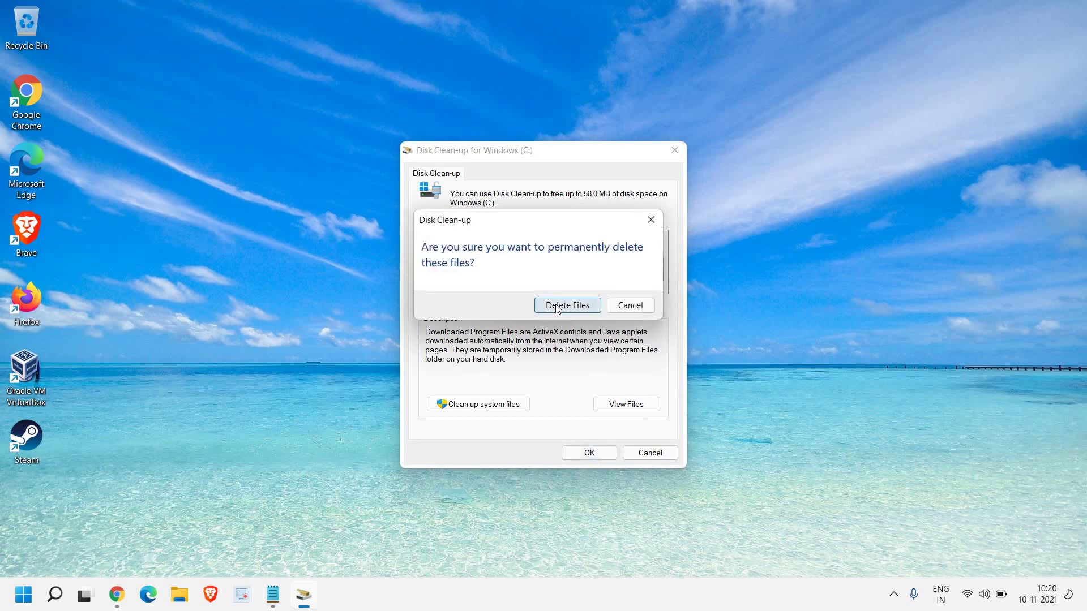
click(556, 305)
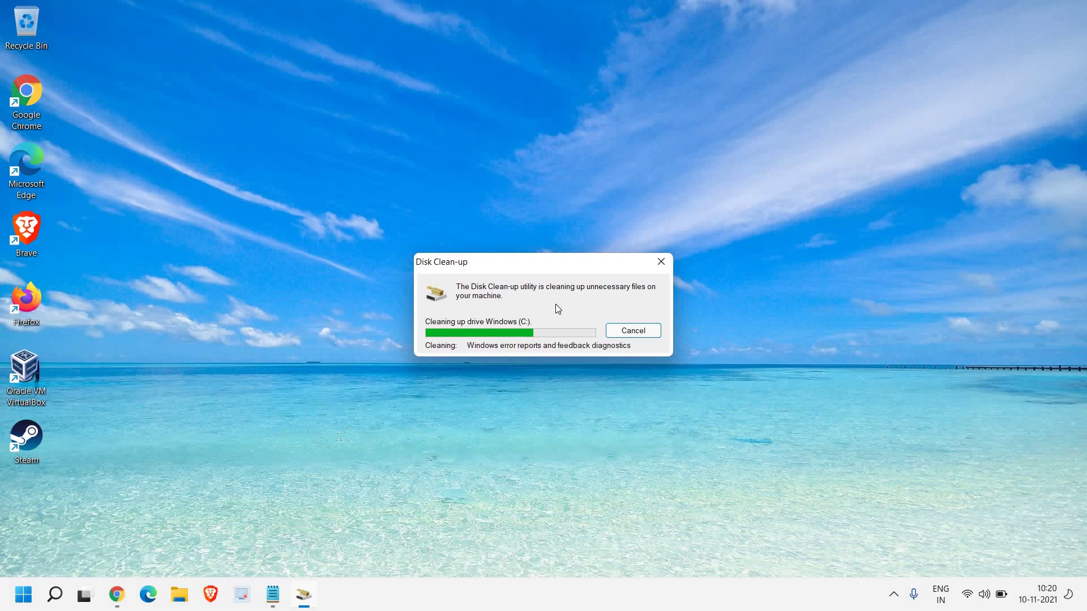
Start a Quick scan under Virus & threat protection and minimise Windows Security
click(894, 596)
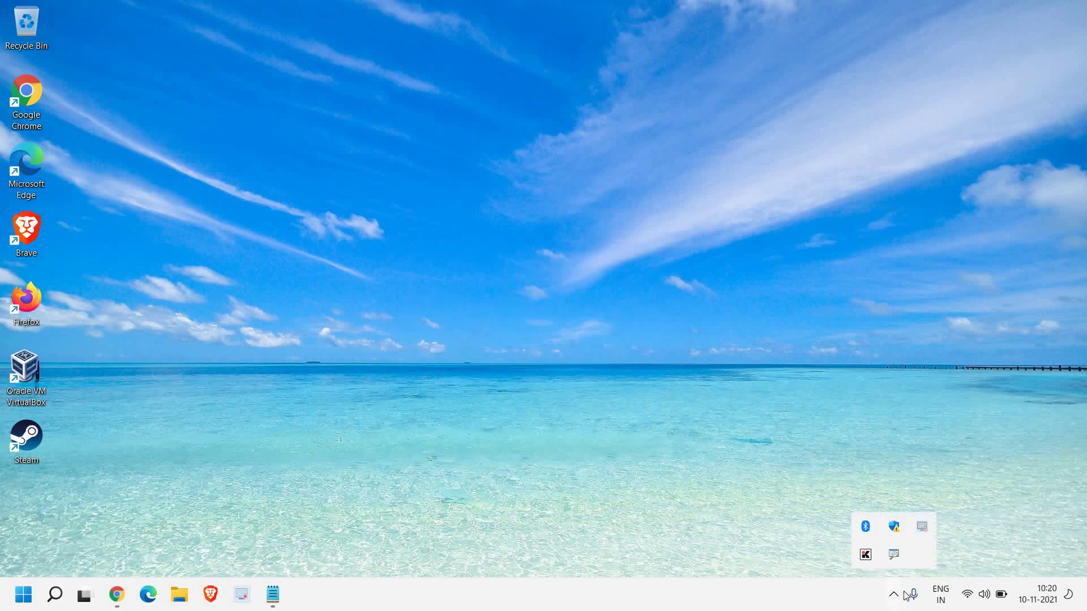
click(894, 526)
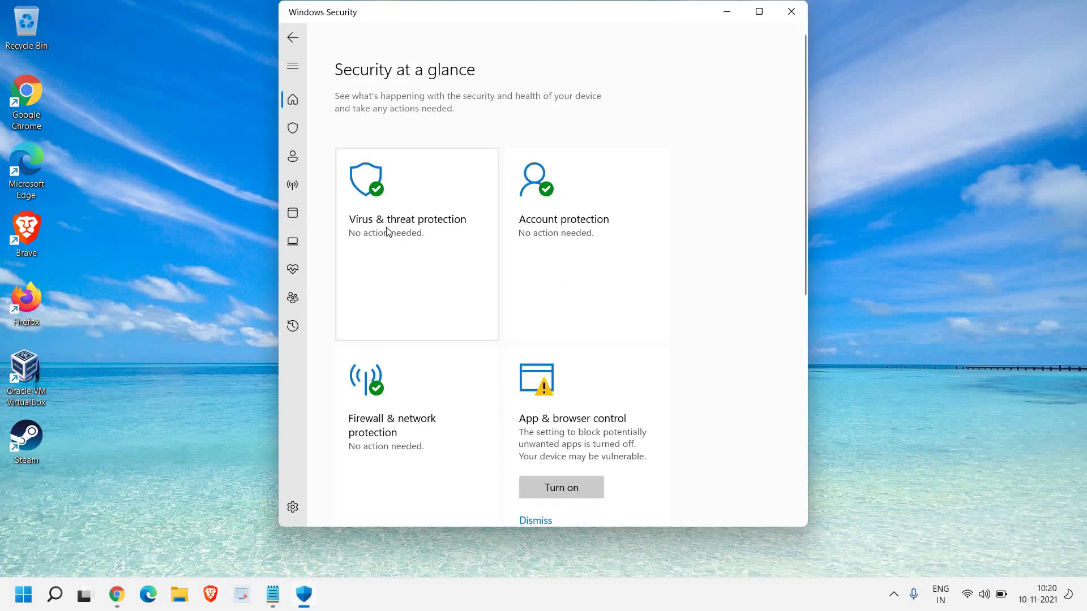
click(387, 231)
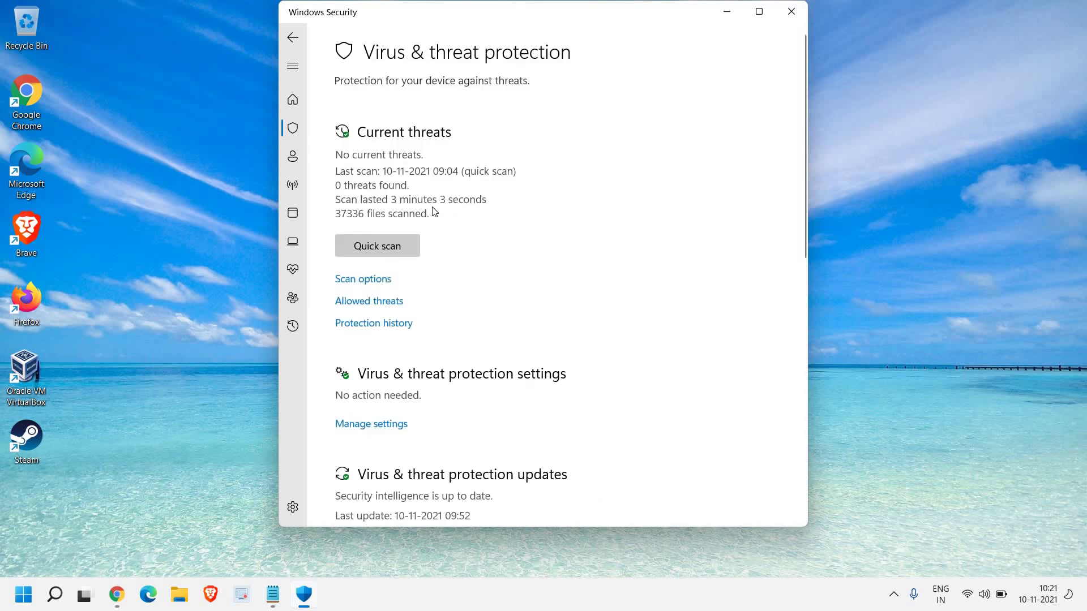
click(390, 250)
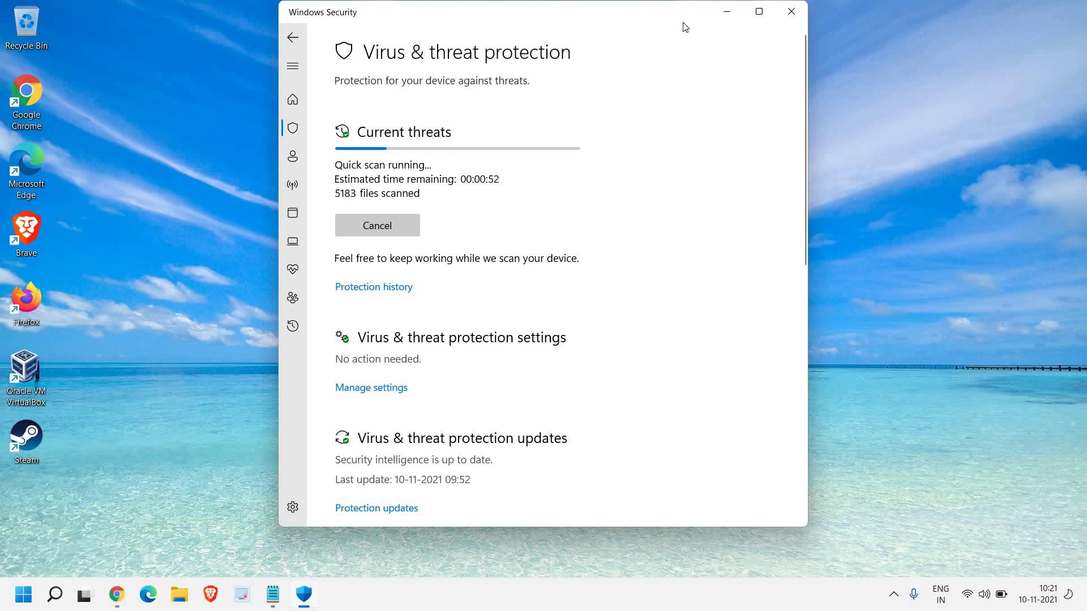
click(727, 13)
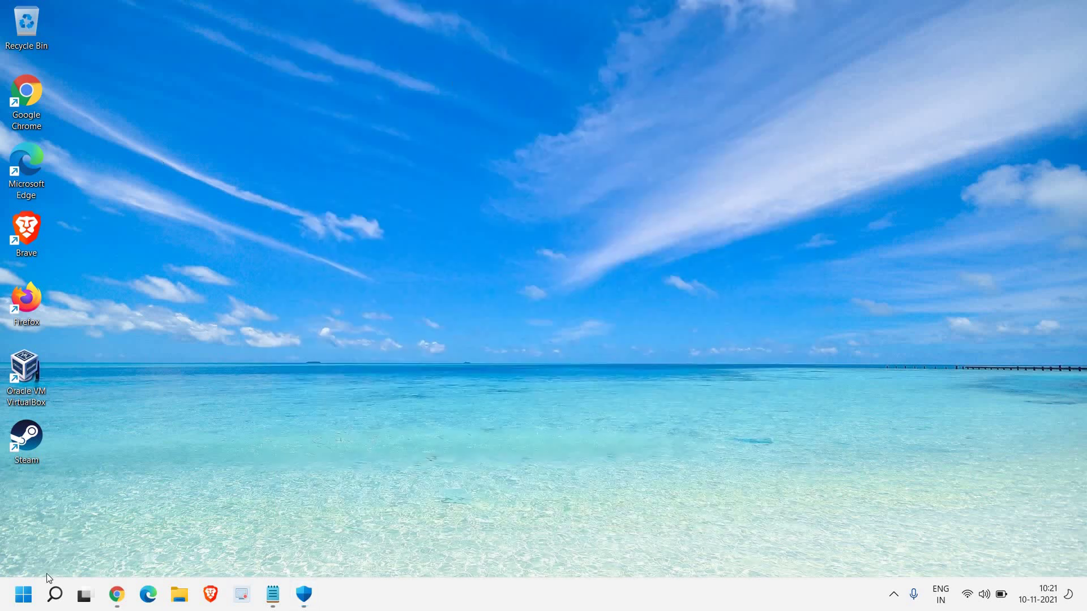
Launch Command Prompt as administrator and run sfc /scannow
click(56, 596)
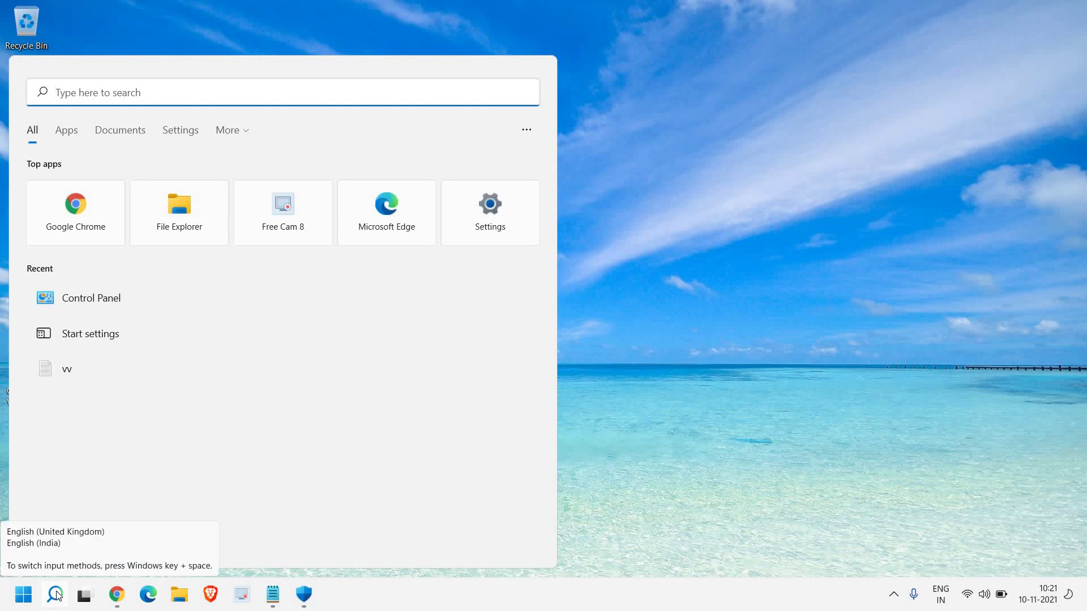
text(cmd)
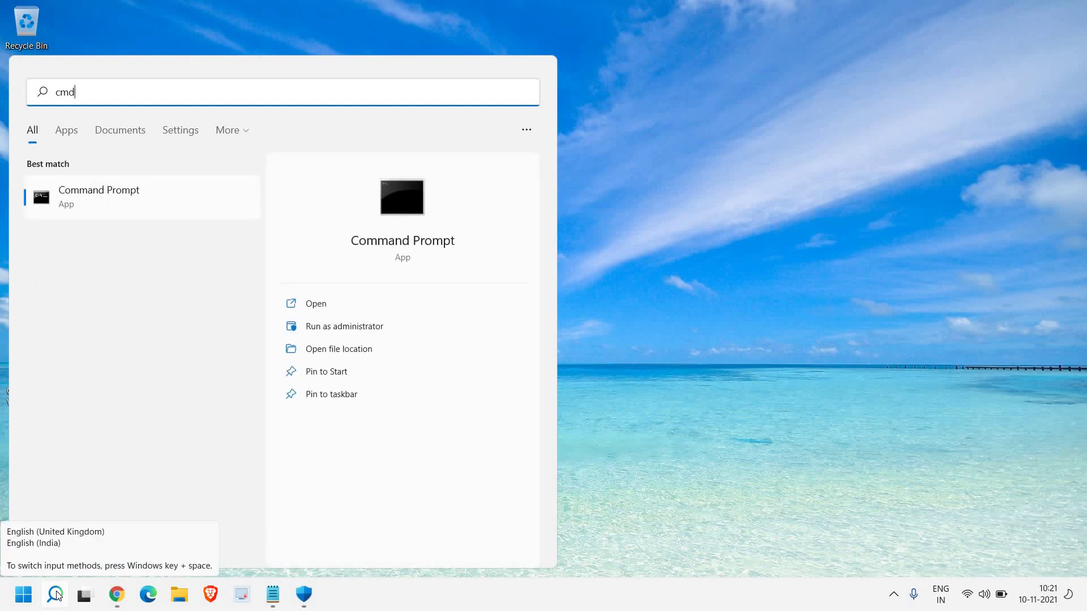
click(356, 328)
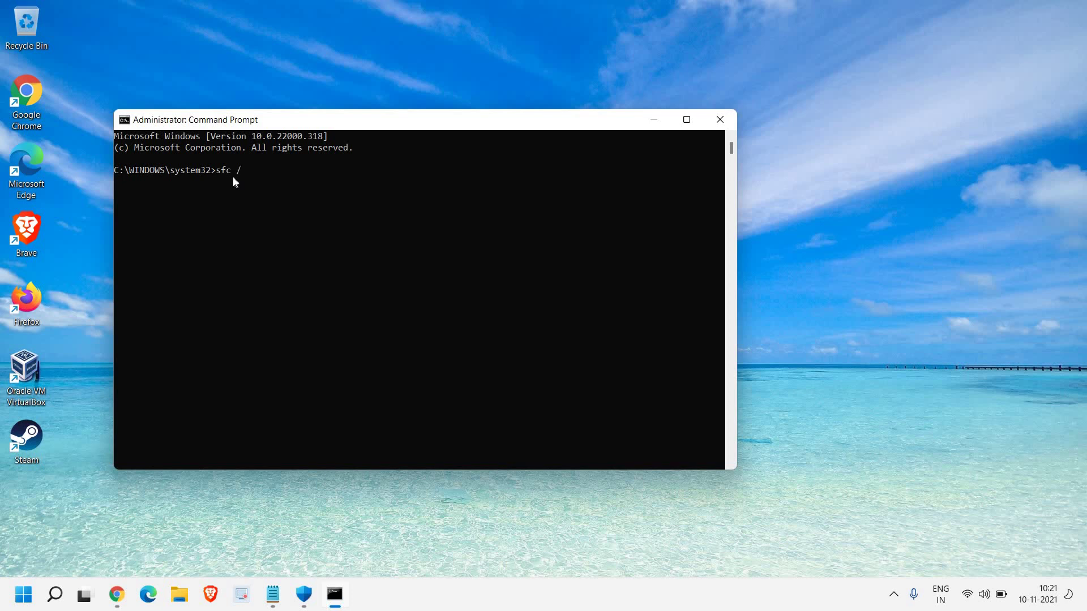
text(cannow)
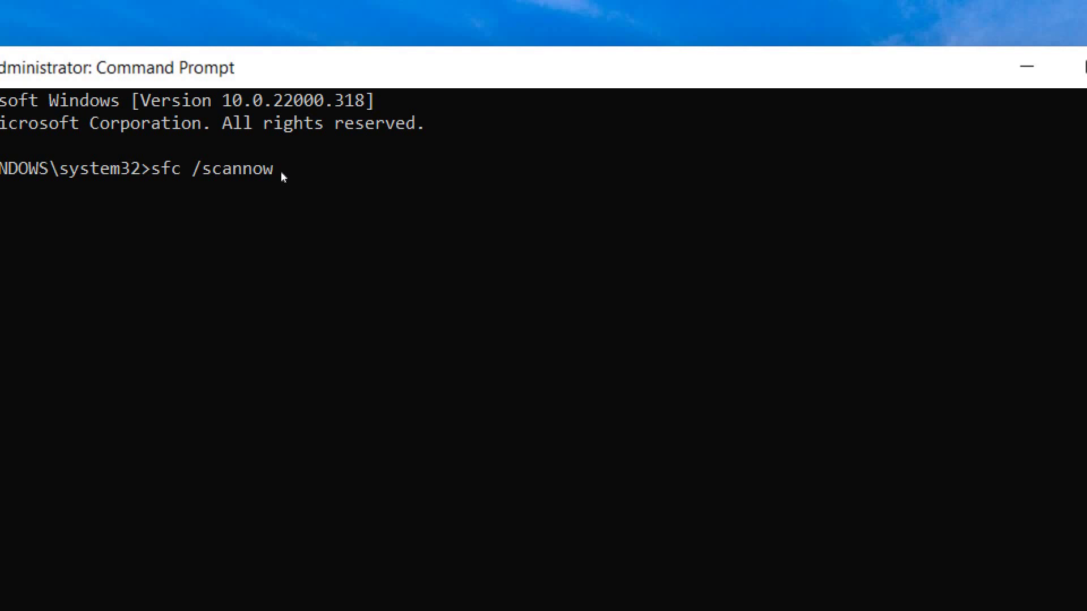
key(Return)
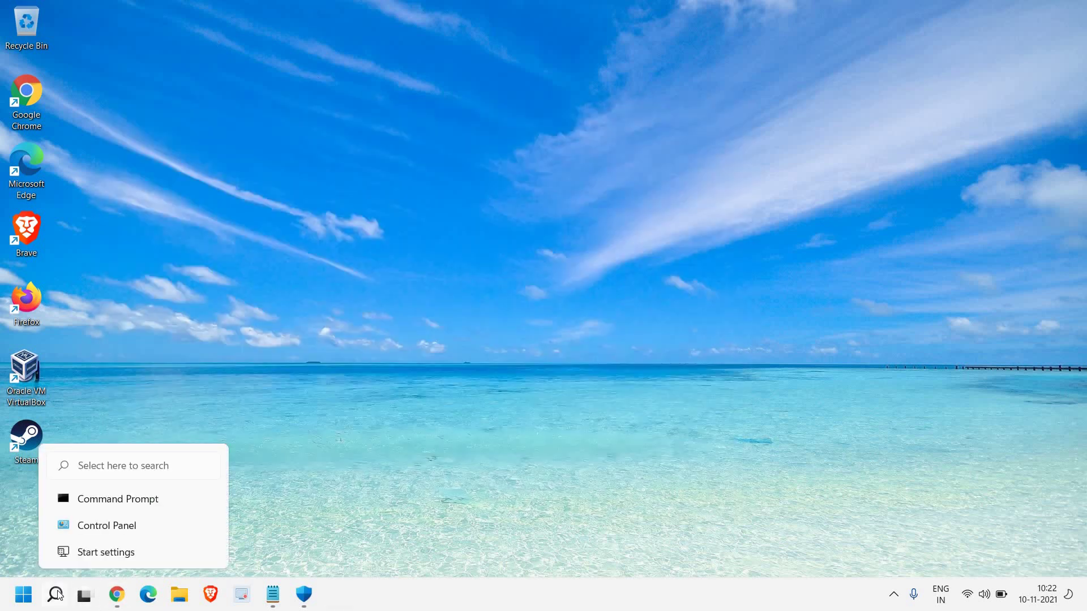
Open a new administrator Command Prompt and move it lower and to the right
click(56, 594)
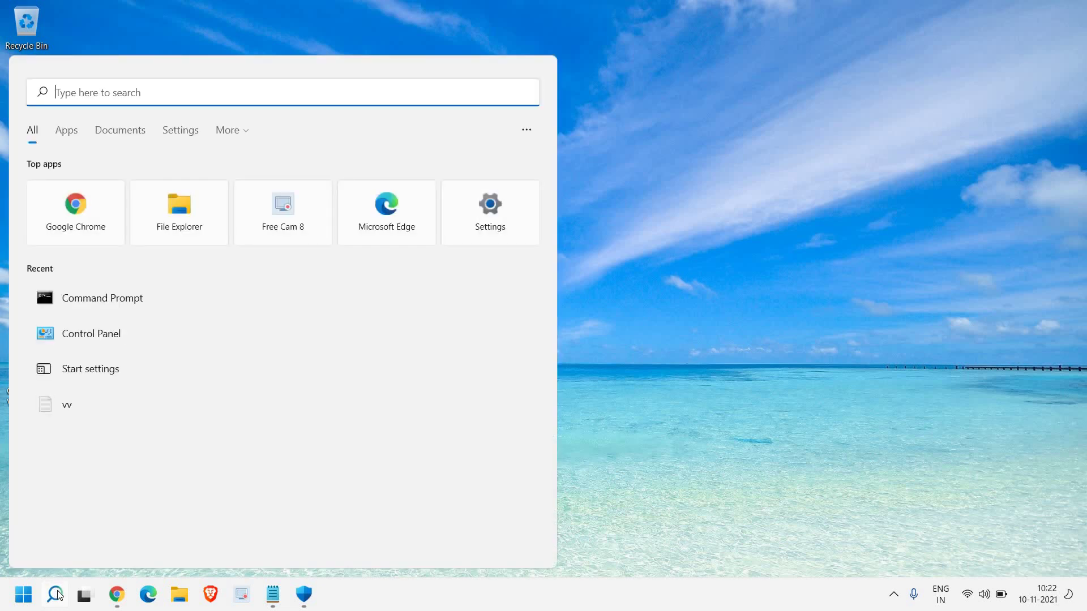
text(cmd)
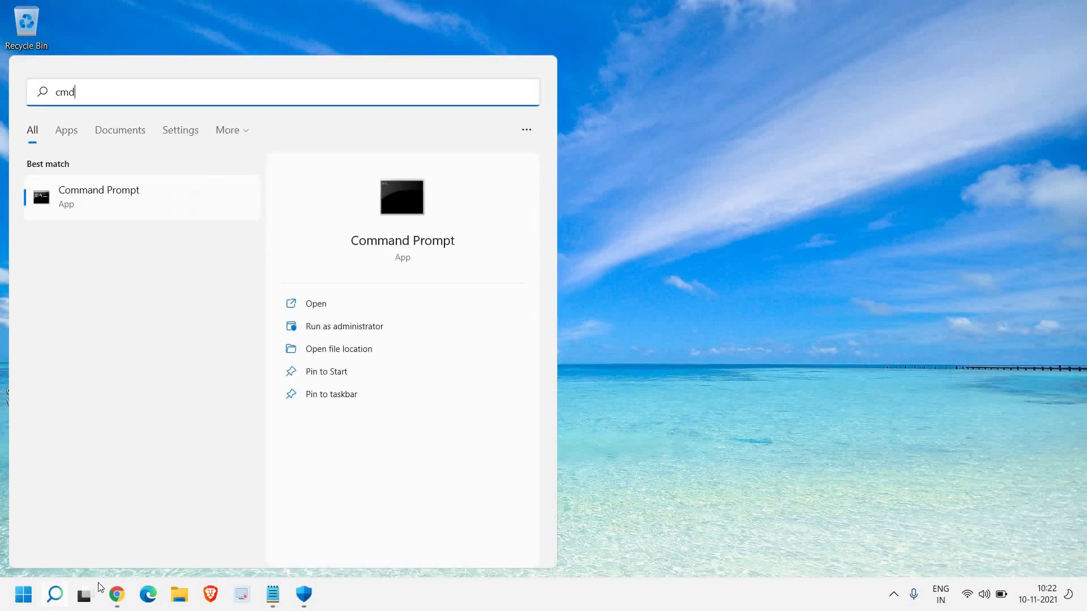
click(339, 327)
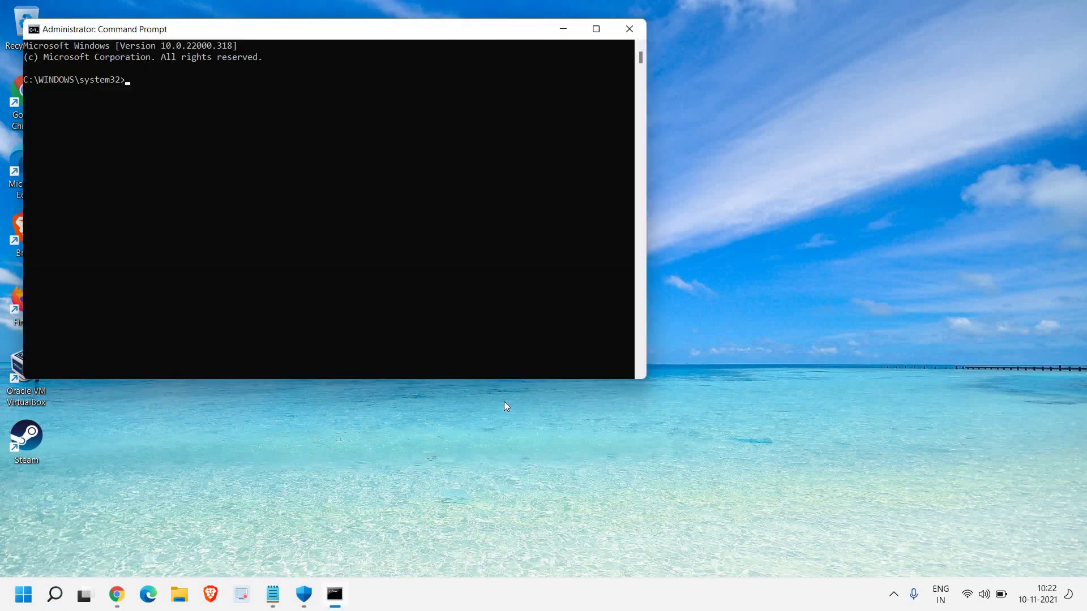
drag(313, 36, 387, 96)
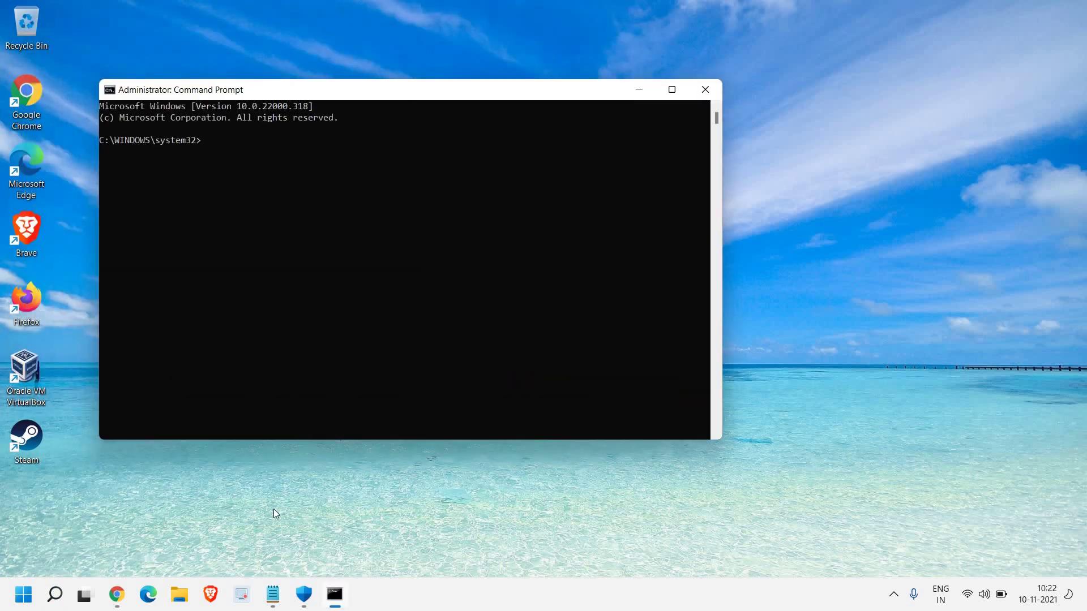
Copy the DISM /Online /Cleanup-Image /RestoreHealth line from Notepad, paste it into the console and run it
mouse_move(273, 592)
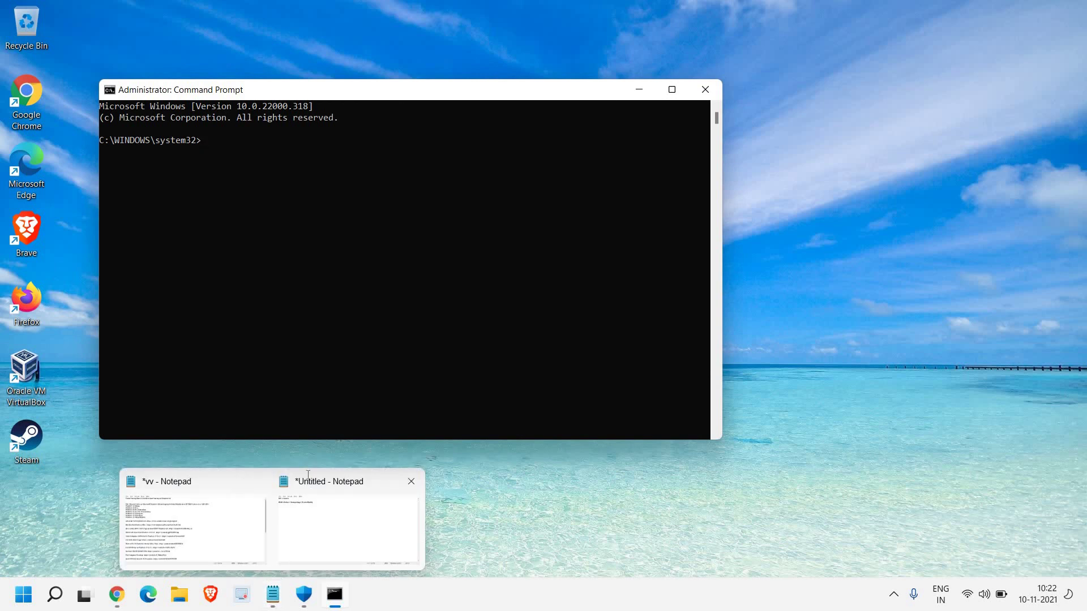
click(340, 527)
key(shift+Up)
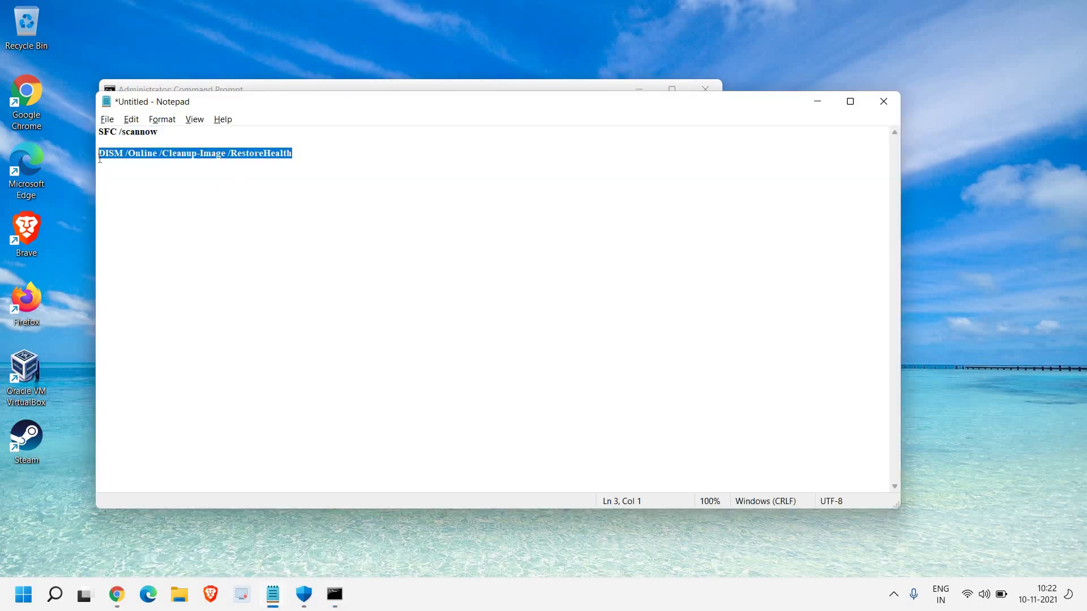
key(ctrl+c)
key(alt+Tab)
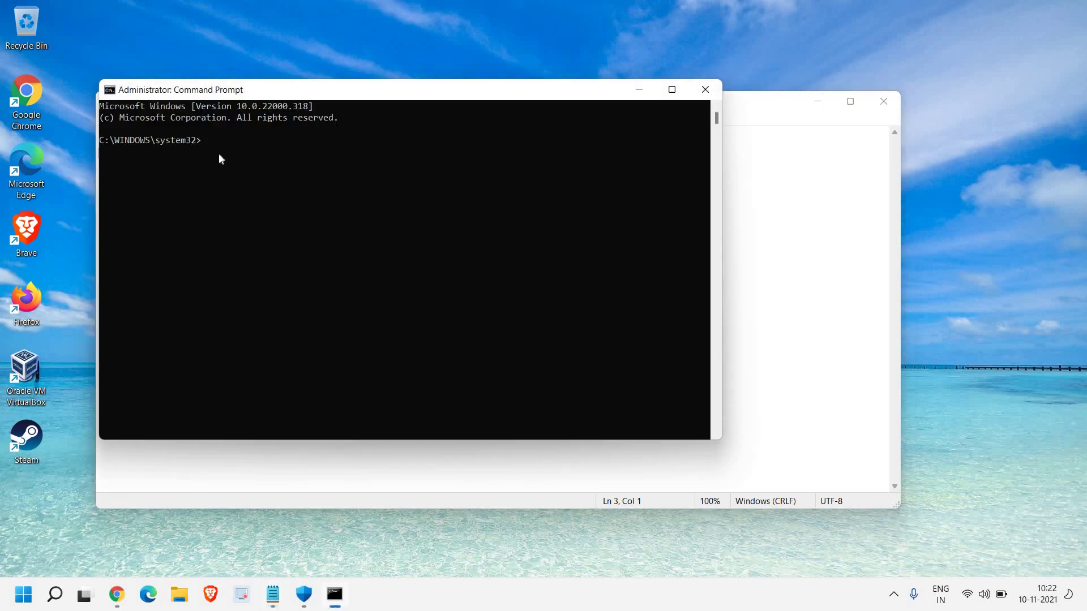
click(213, 143)
click(203, 142)
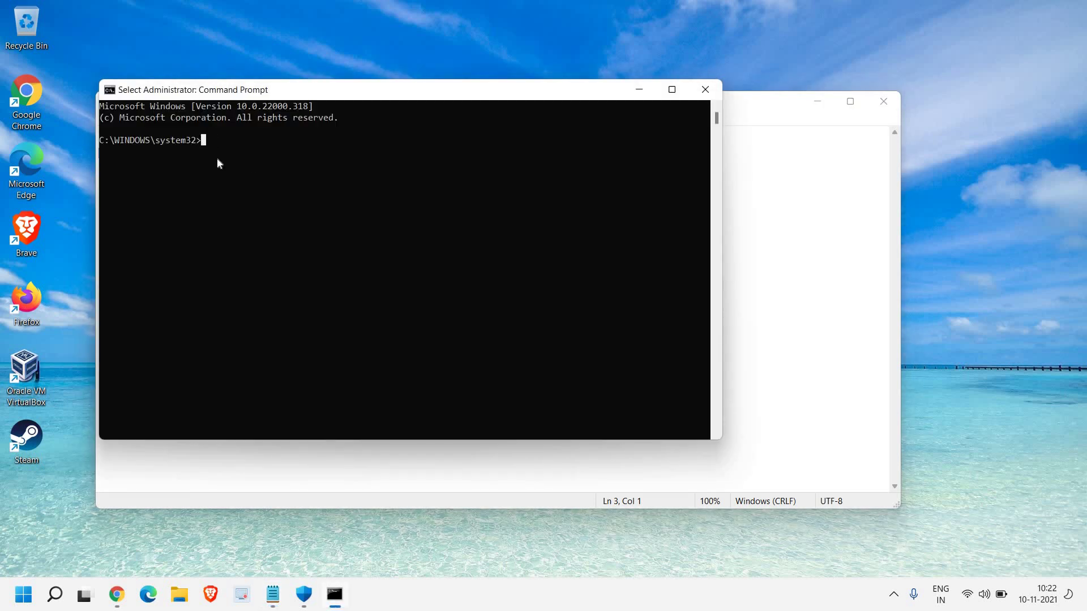
key(ctrl+v)
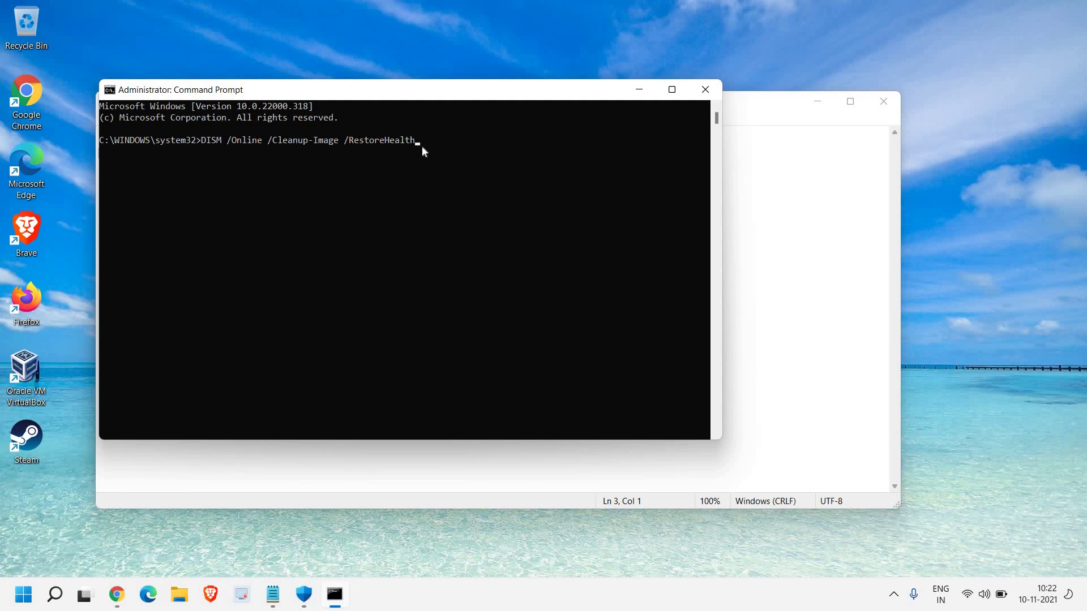
key(Return)
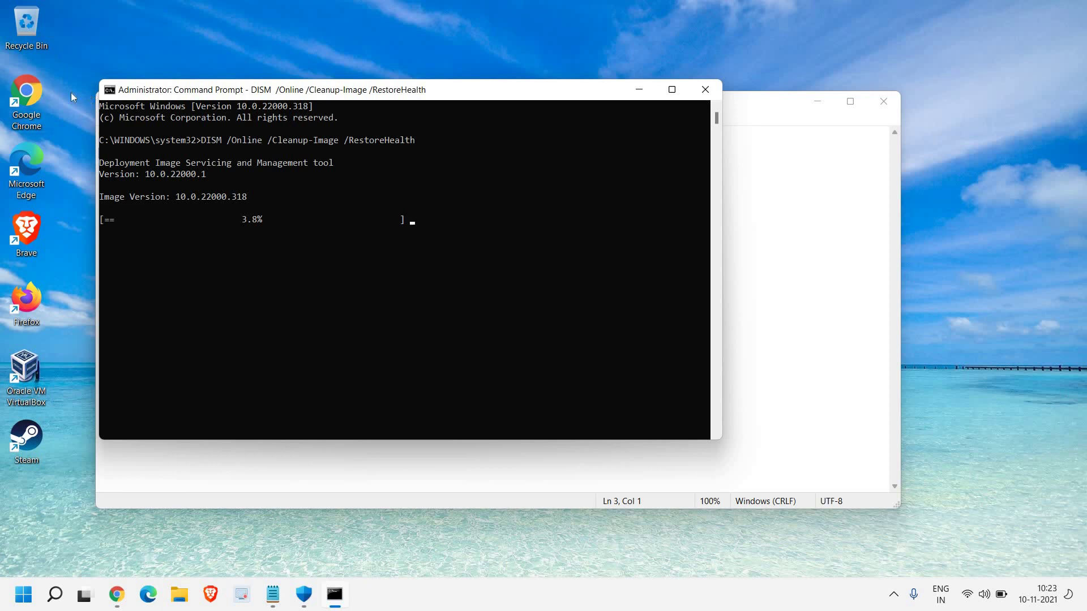
Close the console, hide Notepad, launch Chrome and open its Extensions page from Settings
click(706, 88)
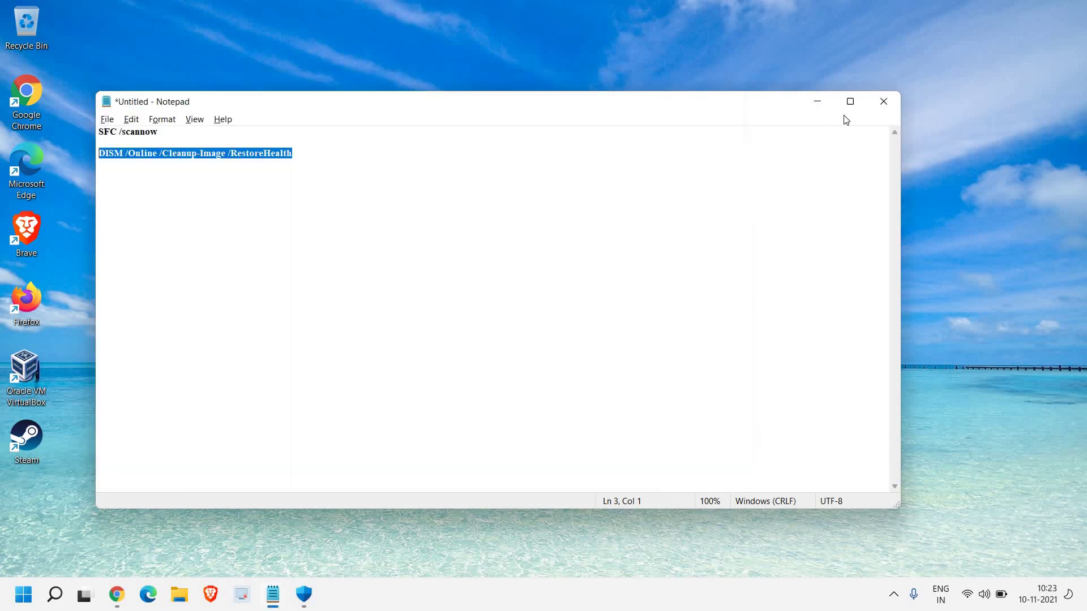
click(819, 103)
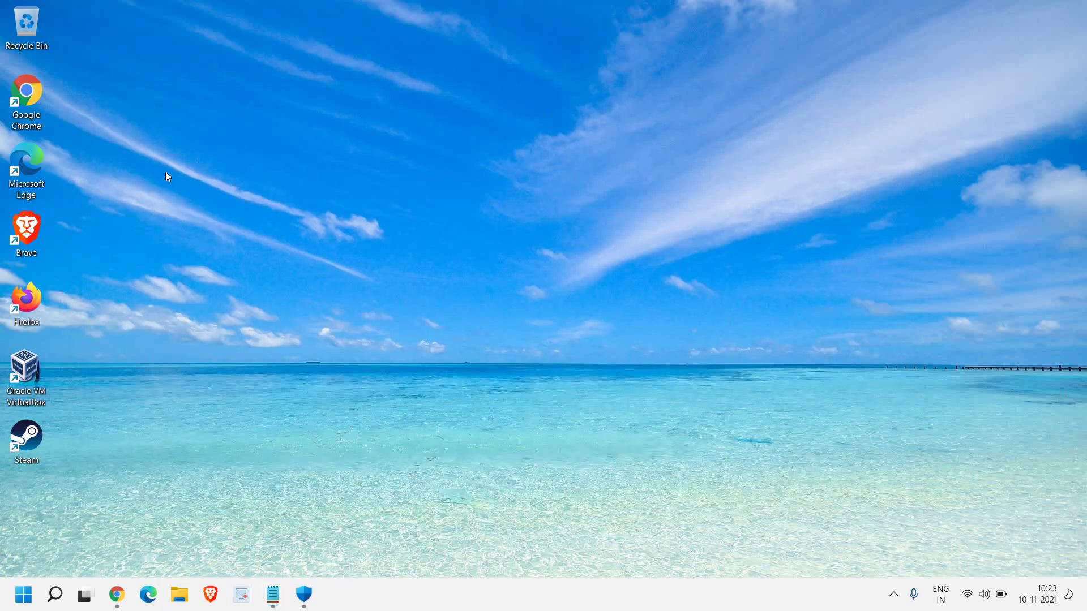
double_click(33, 96)
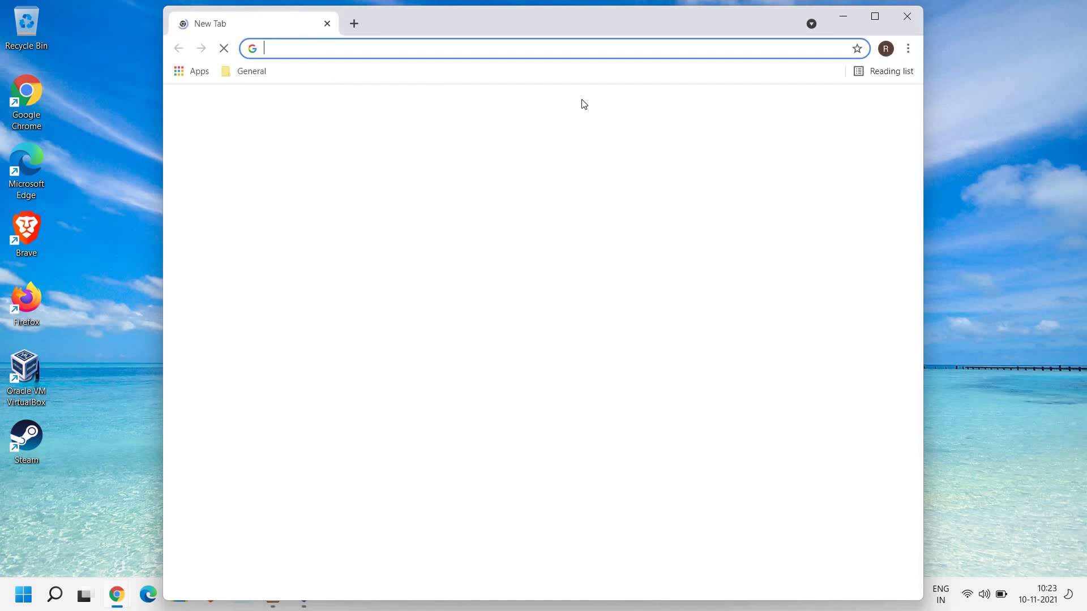
click(908, 50)
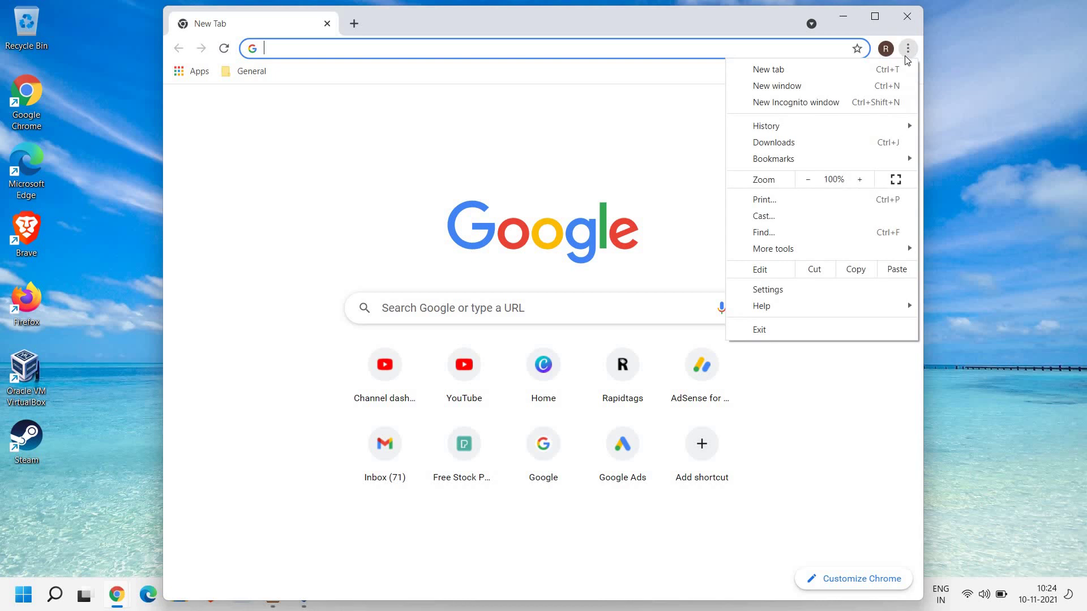
click(776, 291)
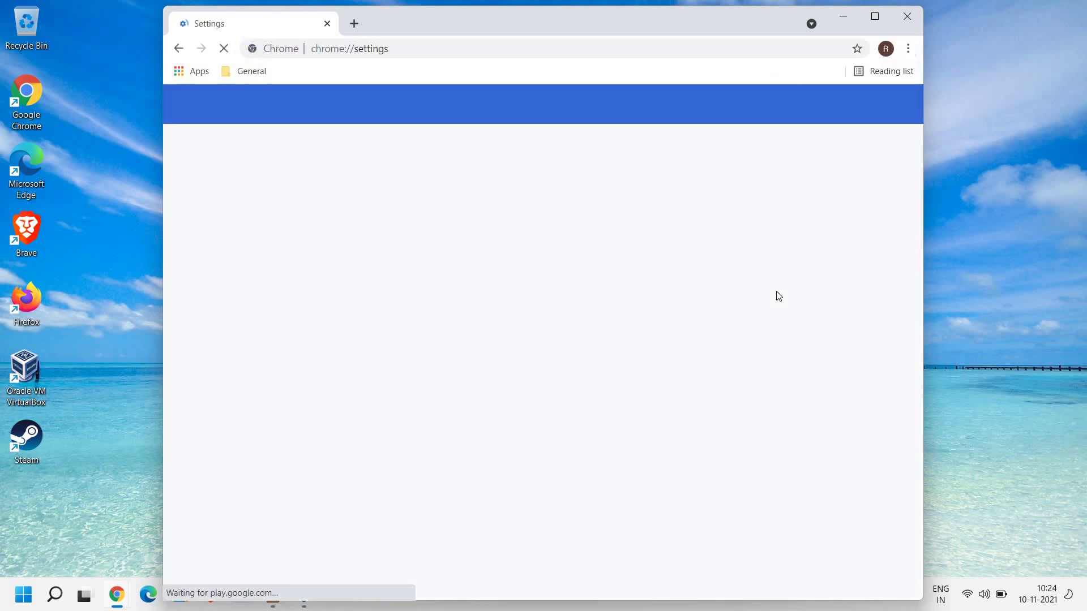
click(202, 395)
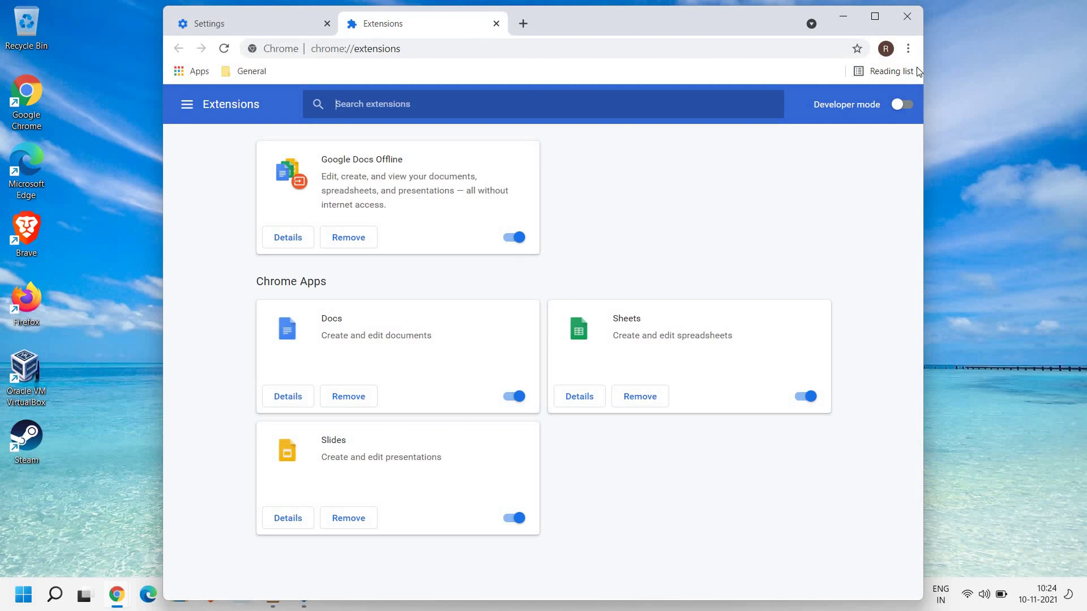
Choose Restore settings to their original defaults under Chrome's Advanced > Reset and clean up
click(908, 49)
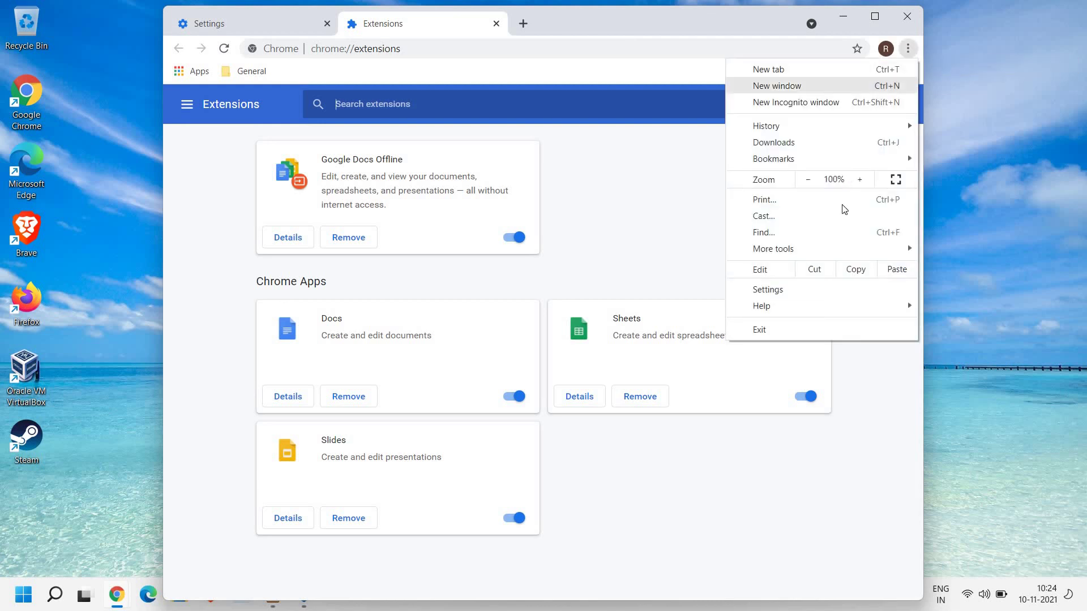
click(789, 289)
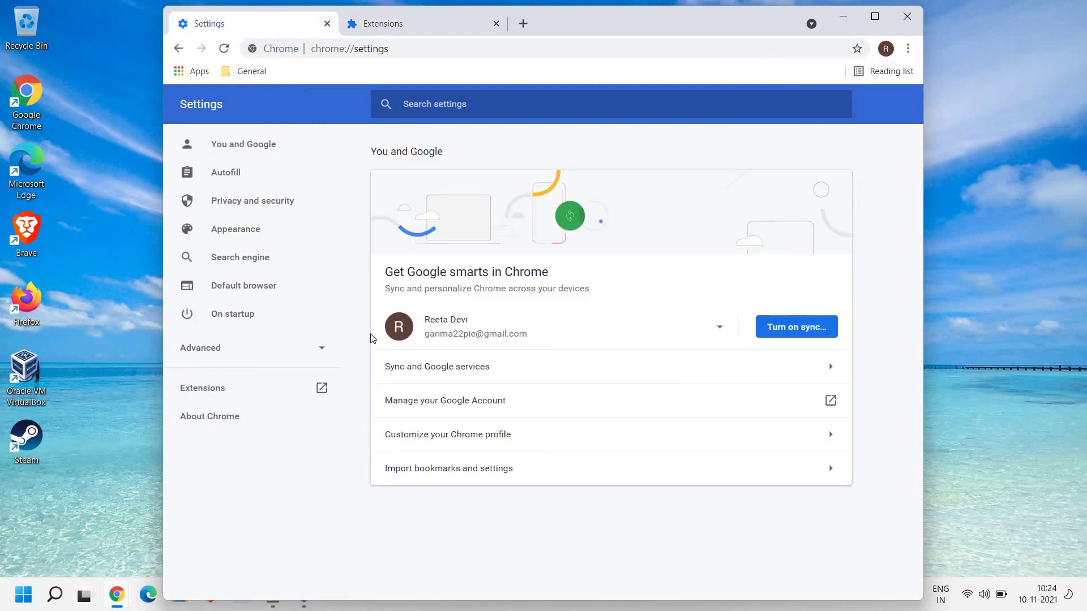
click(193, 355)
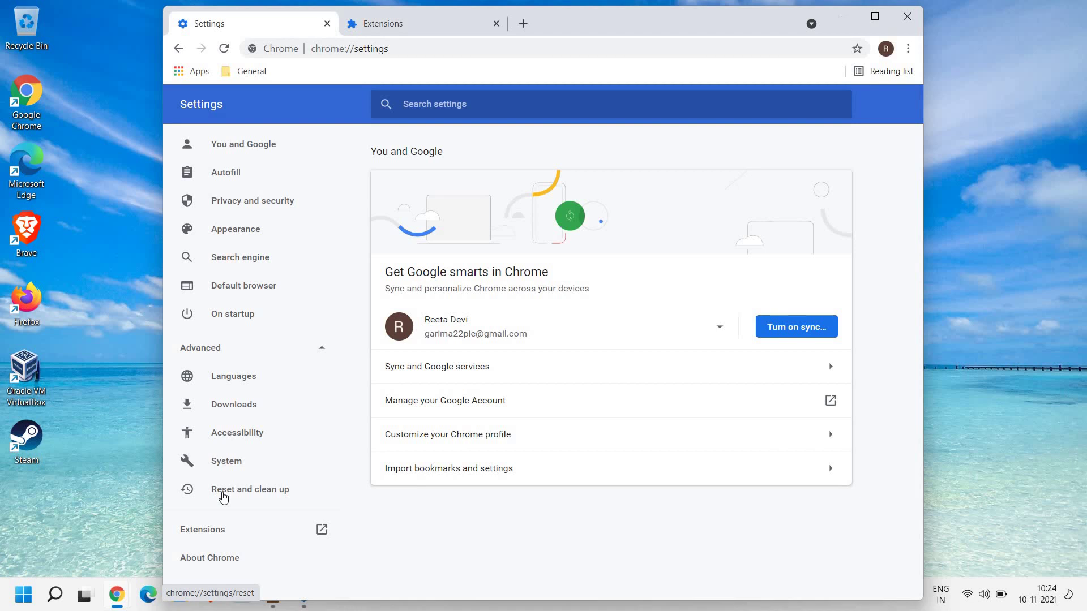
click(224, 497)
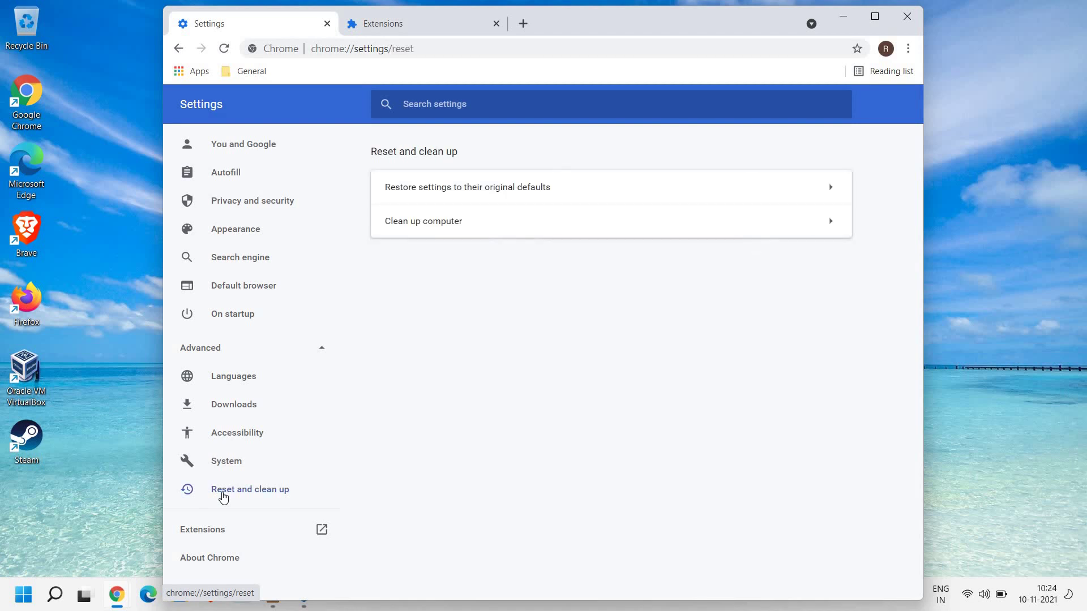
click(487, 196)
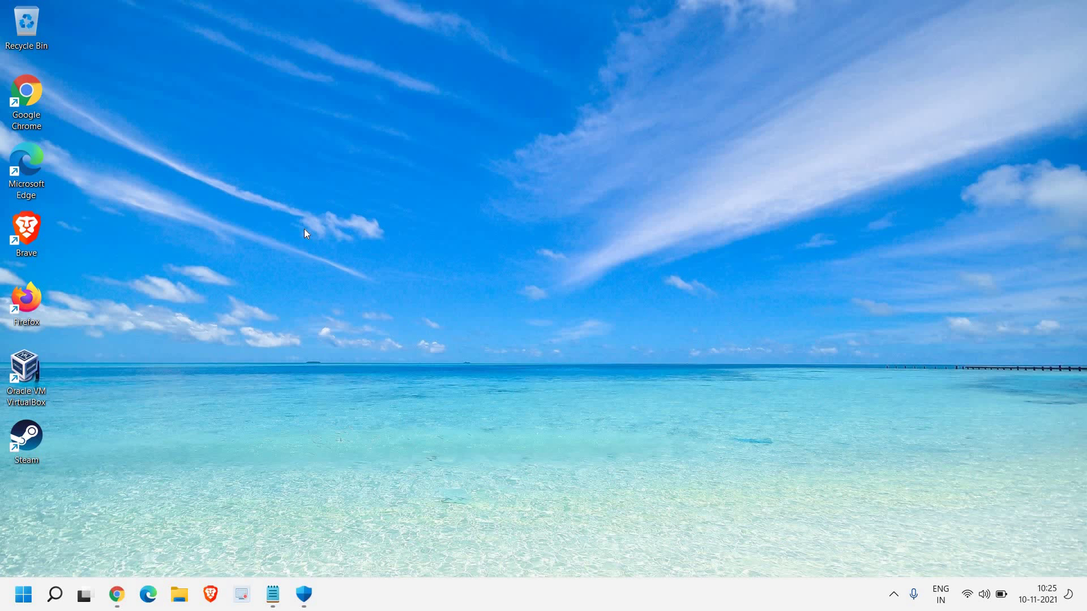
Launch Microsoft Edge maximized and view its Extensions page, which lists no extensions
double_click(19, 155)
click(866, 31)
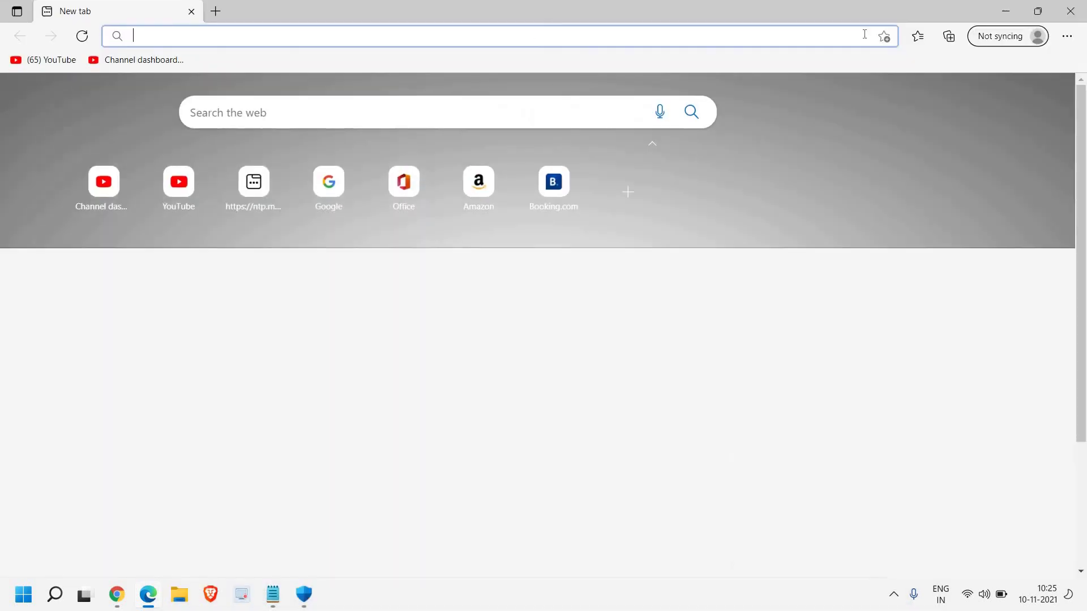
click(1066, 38)
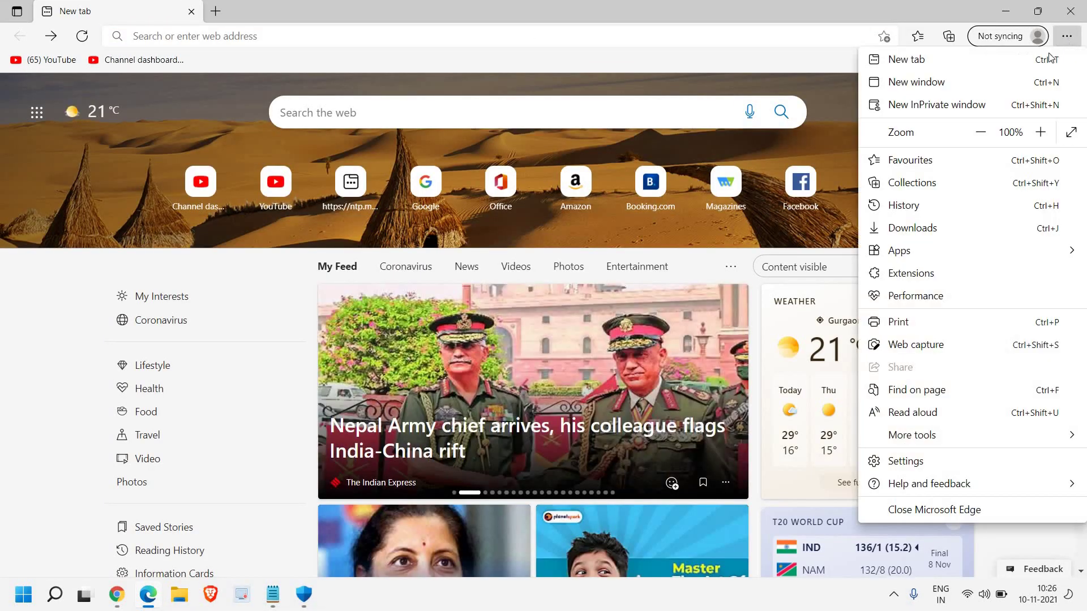
click(912, 273)
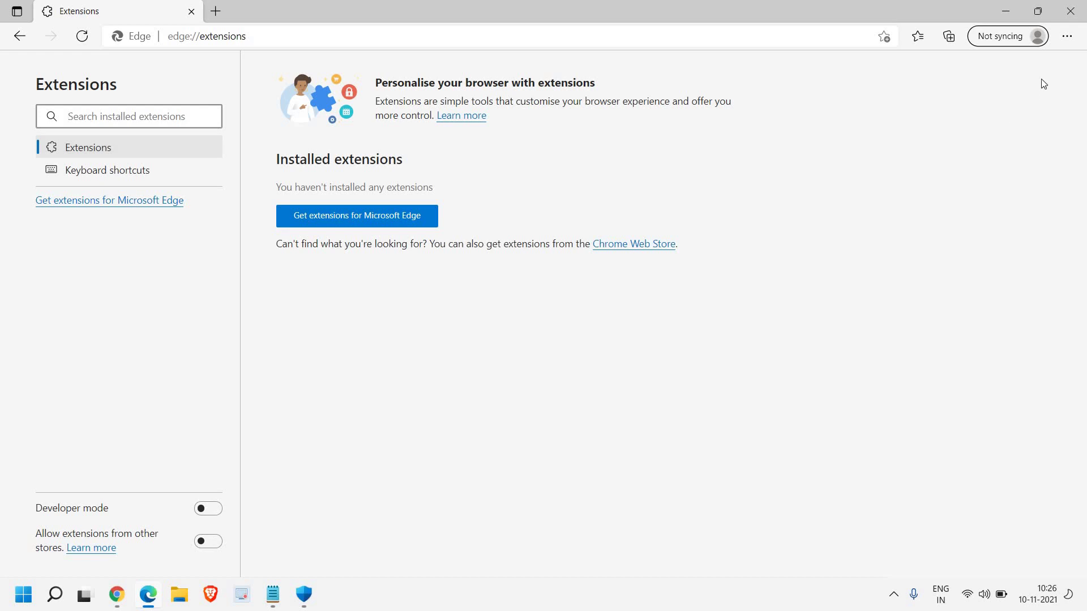
Restore Edge's settings to default values from the Reset settings page, then close Edge
click(1067, 37)
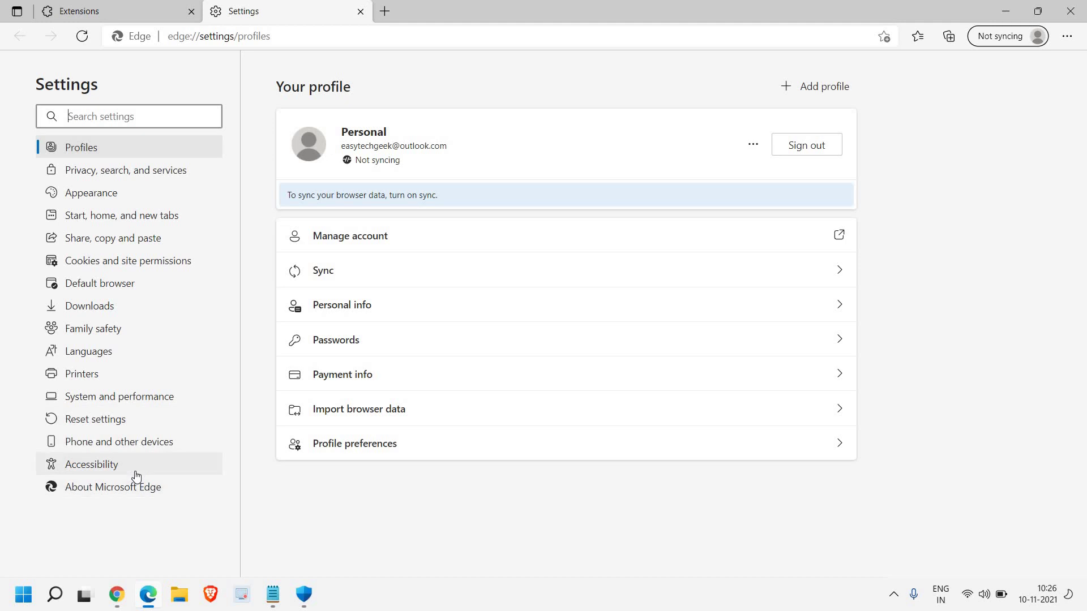
click(79, 426)
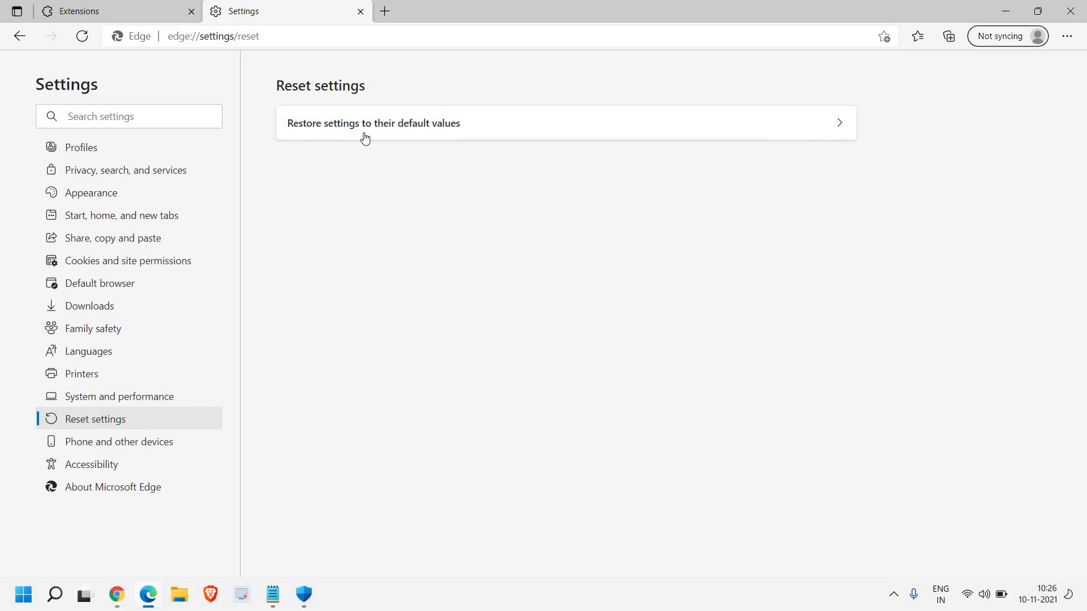
click(389, 126)
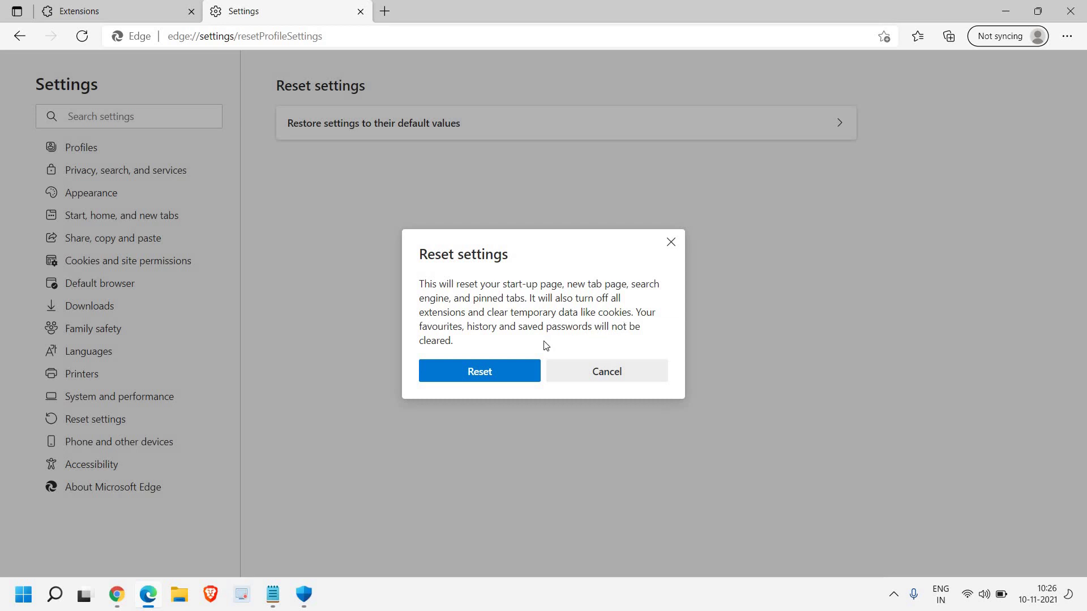
click(485, 380)
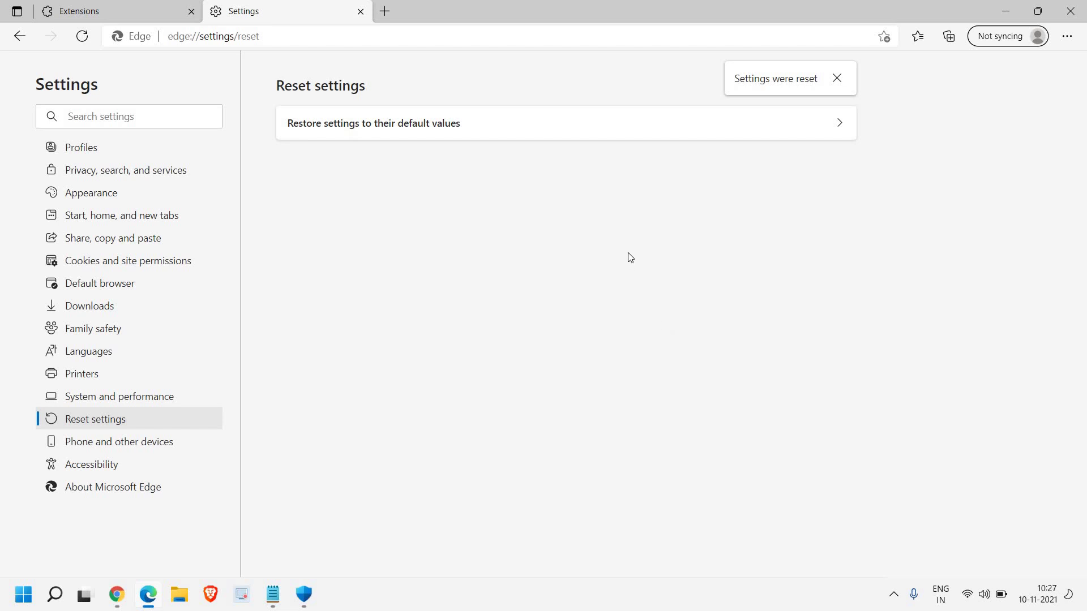
click(1070, 10)
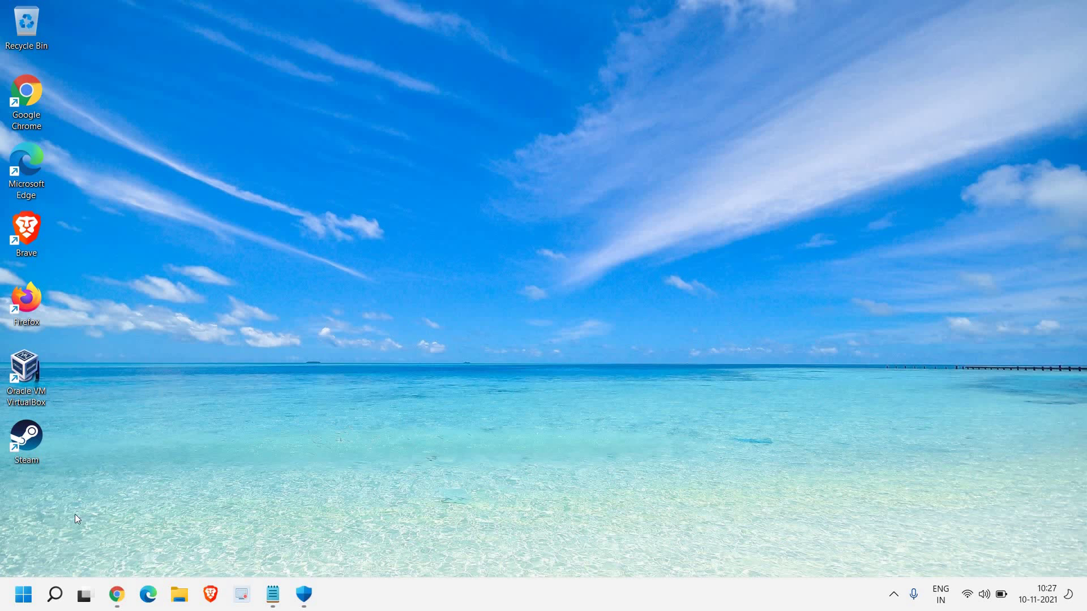
Search 'update' to reach Windows Update settings and run Check for updates
mouse_move(53, 595)
click(169, 470)
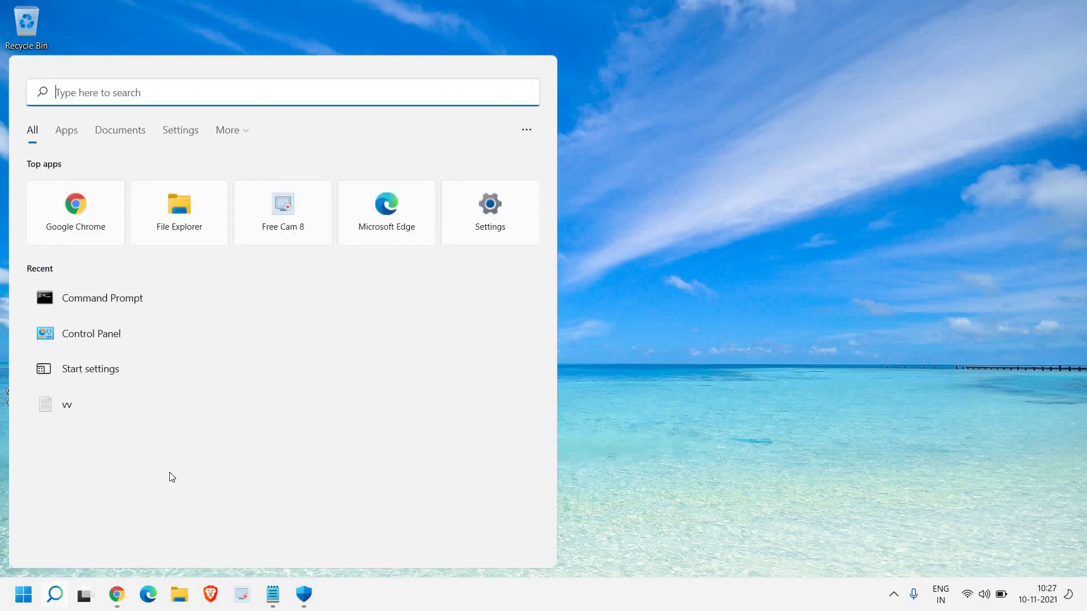
text(update)
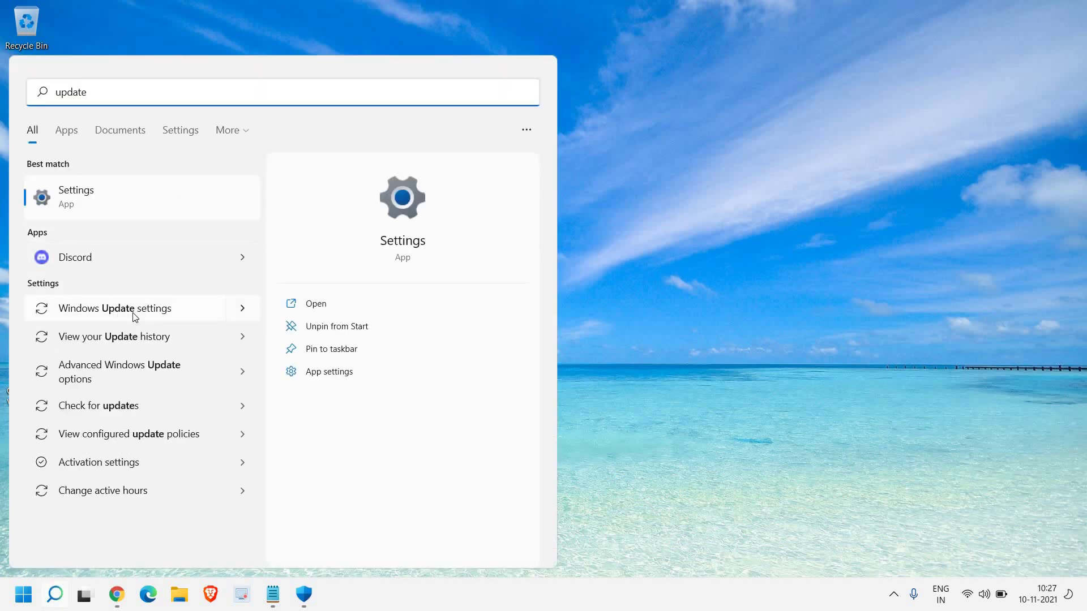
click(140, 315)
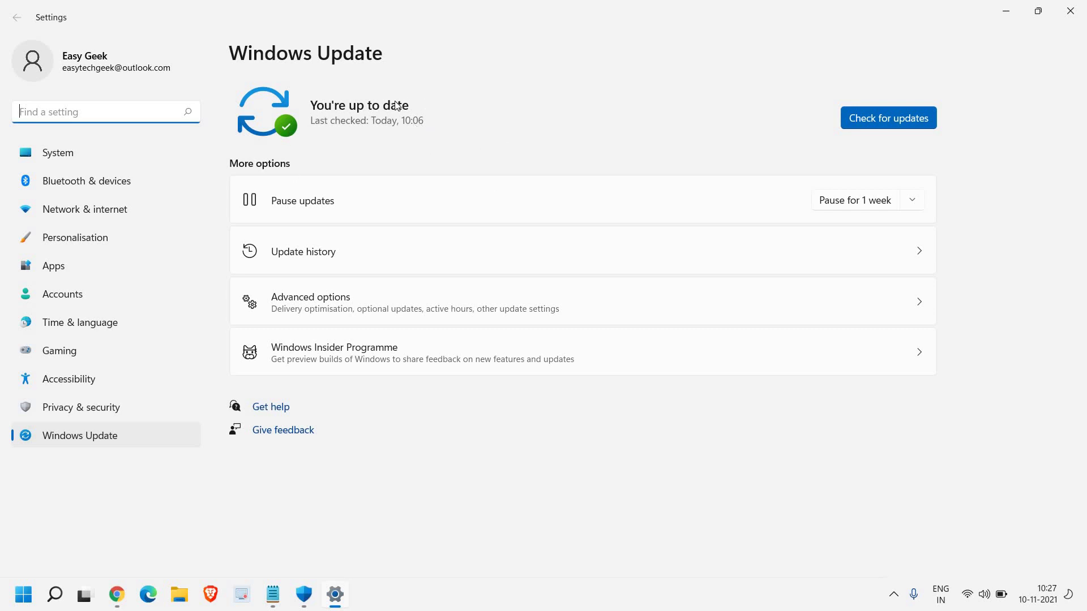
click(886, 128)
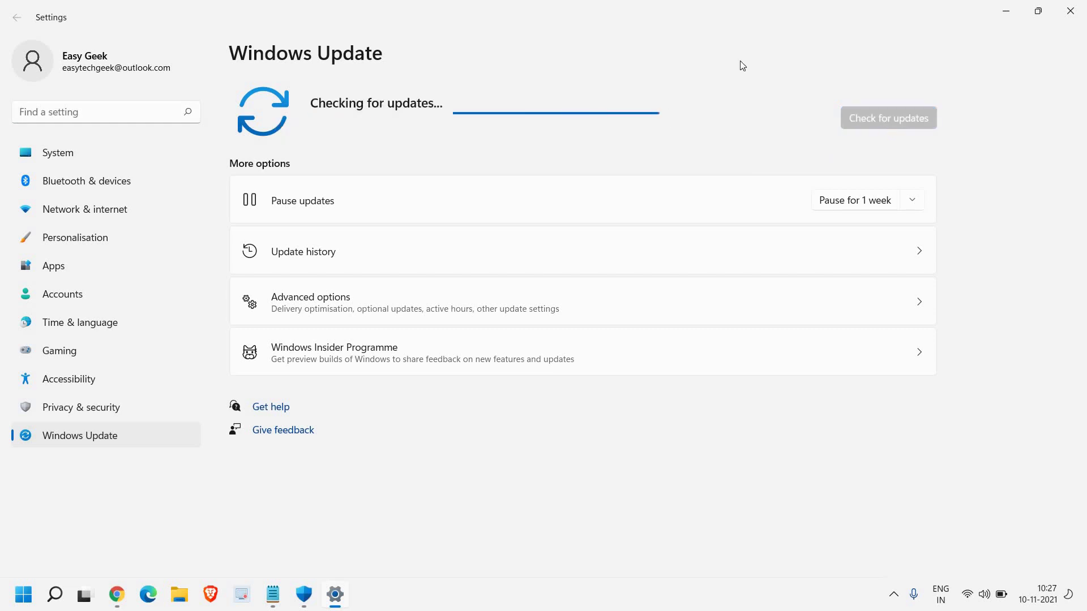